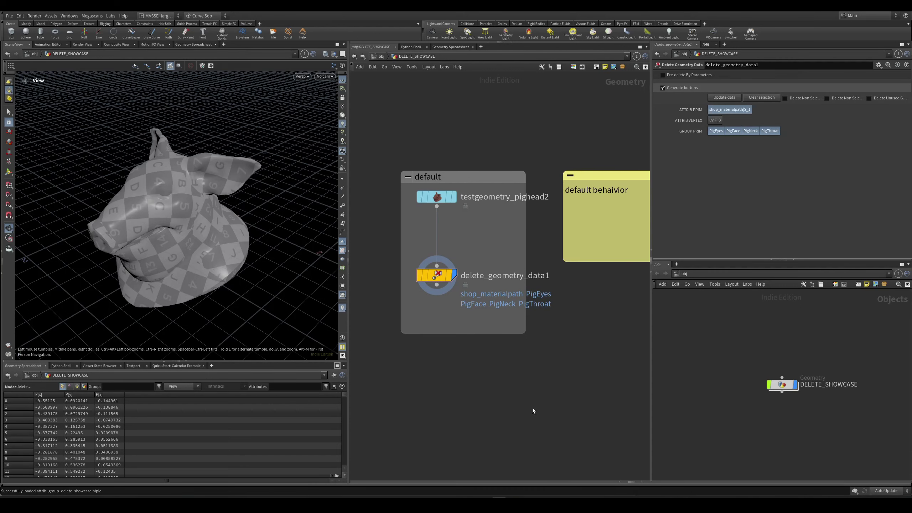
- Add a Delete Geometry Data node below the default network box and delete it again
middle_drag(533, 409, 534, 385)
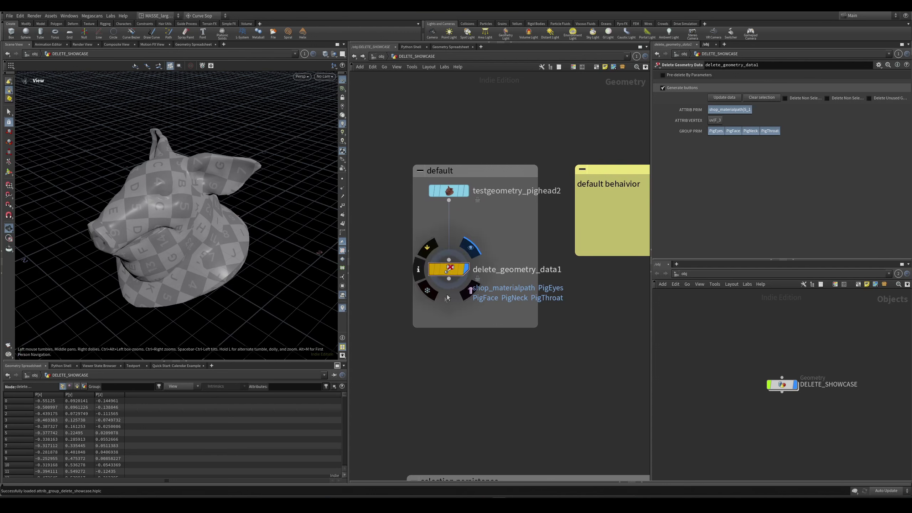
middle_drag(459, 320, 460, 340)
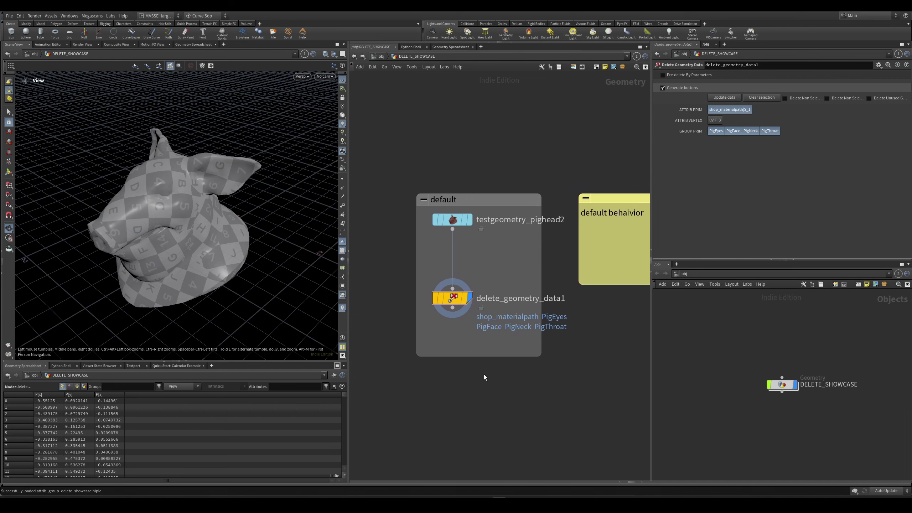
key(Tab)
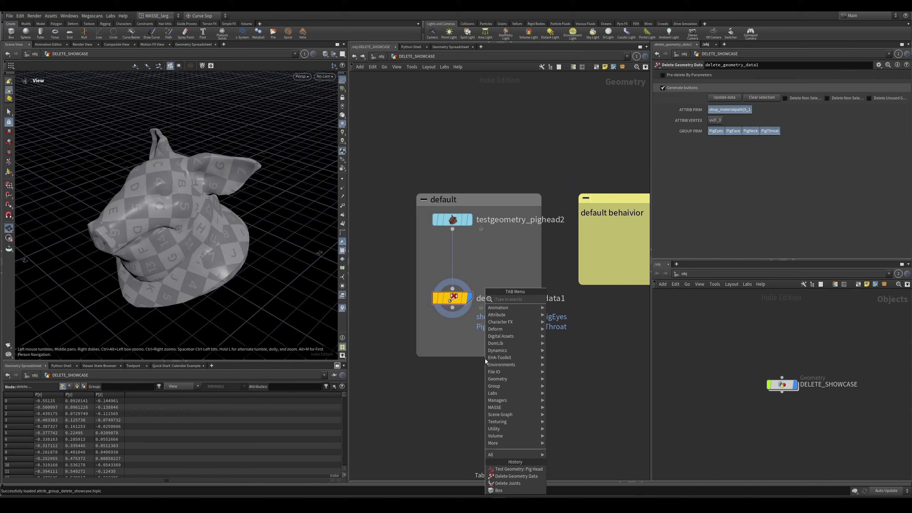
text(geo)
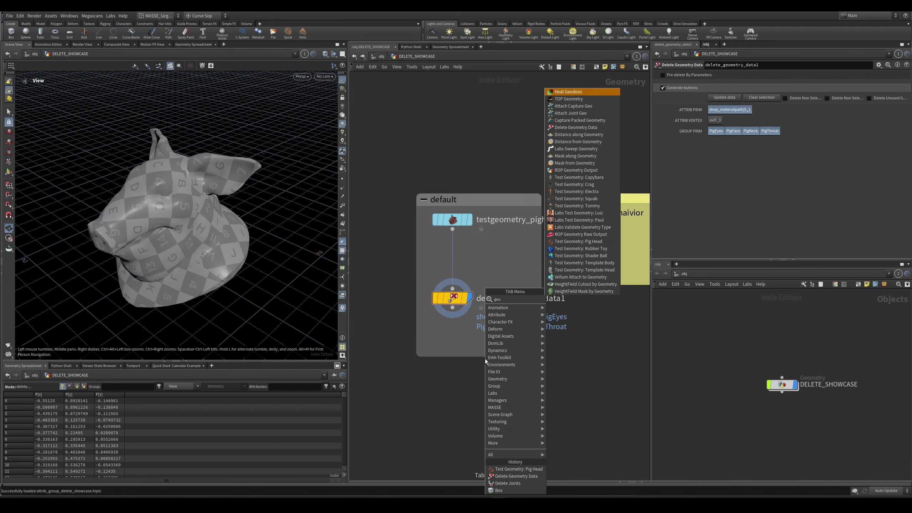
text(metr)
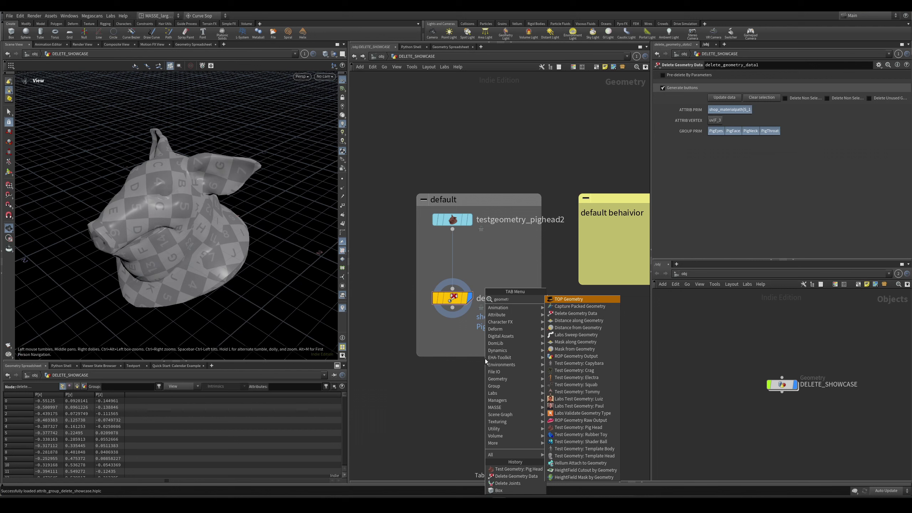
text(yde)
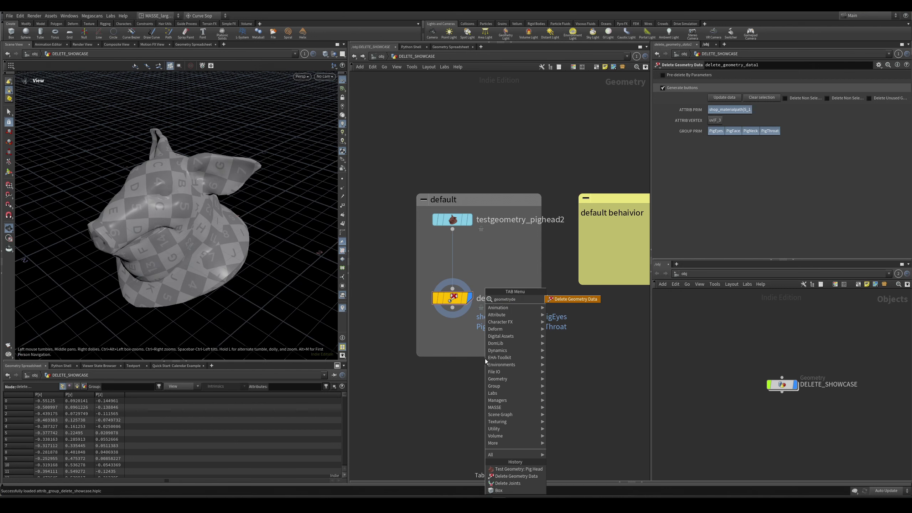
click(574, 299)
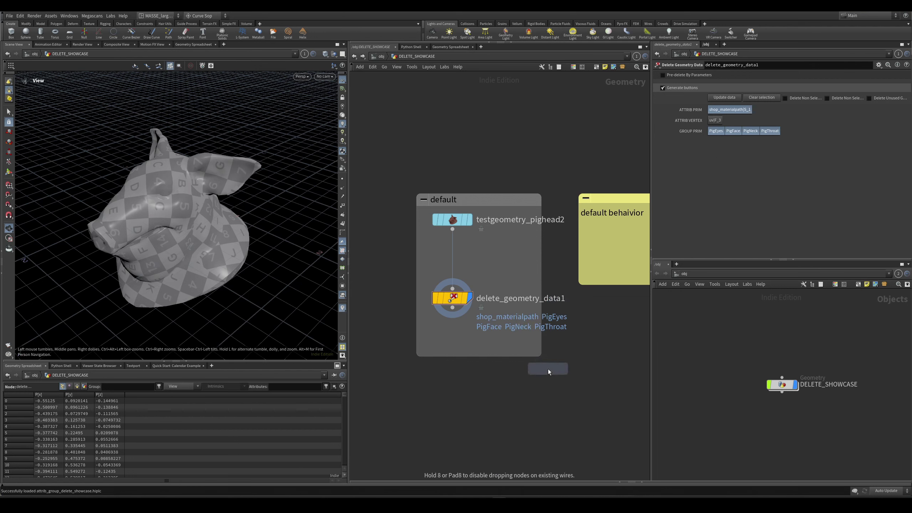
click(548, 369)
middle_drag(534, 389, 531, 381)
key(Delete)
scroll(423, 406, down, 5)
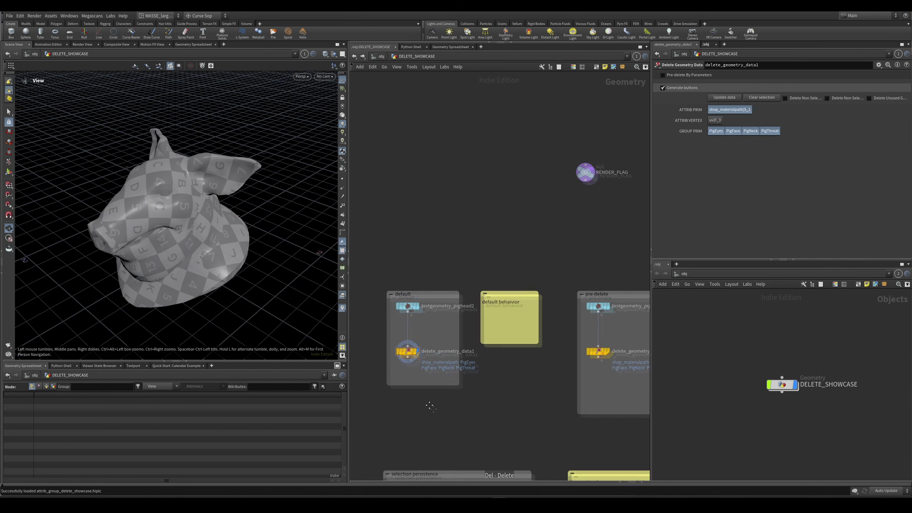
middle_drag(434, 408, 449, 333)
scroll(477, 314, up, 3)
middle_drag(517, 341, 471, 360)
scroll(538, 368, down, 3)
scroll(459, 346, up, 4)
scroll(468, 305, up, 3)
middle_drag(480, 302, 473, 309)
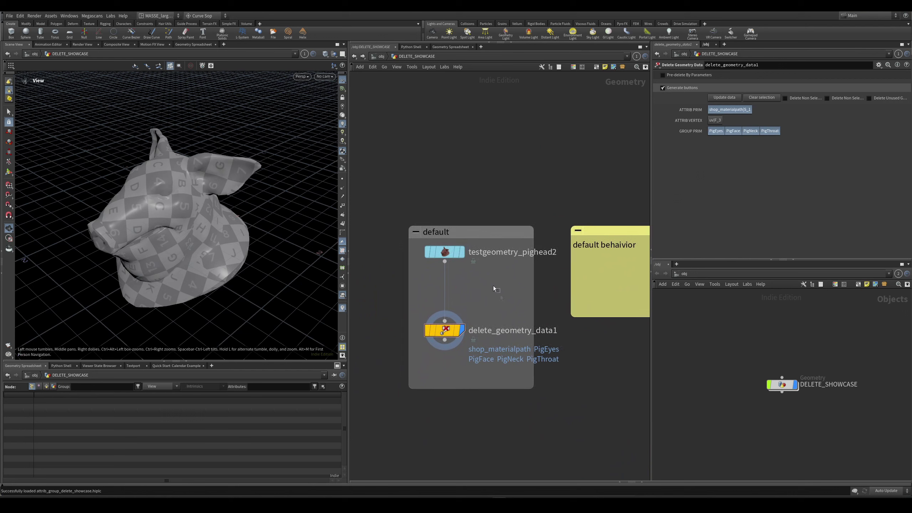
- Examine the internal network of delete_geometry_data1 and return to the DELETE_SHOWCASE level
click(461, 252)
middle_drag(448, 343, 472, 317)
click(483, 303)
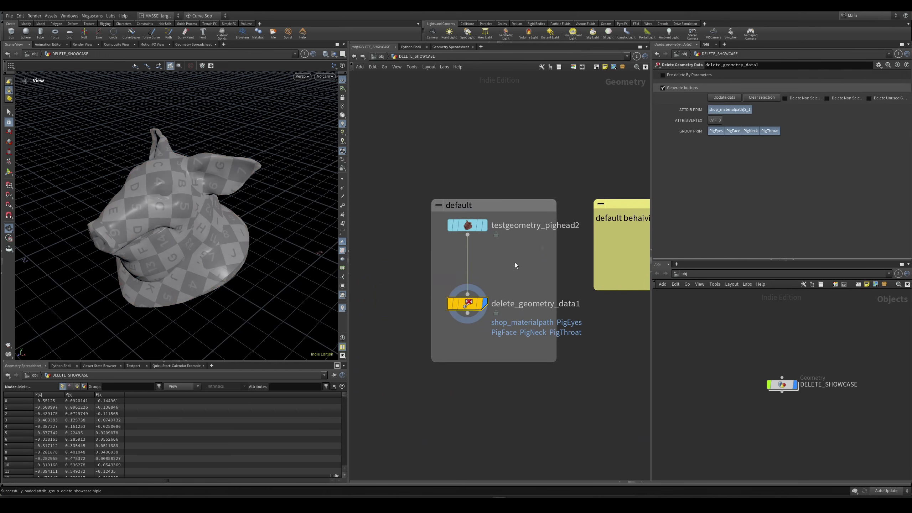
double_click(472, 305)
middle_drag(471, 283, 459, 195)
scroll(463, 294, up, 3)
scroll(489, 358, down, 1)
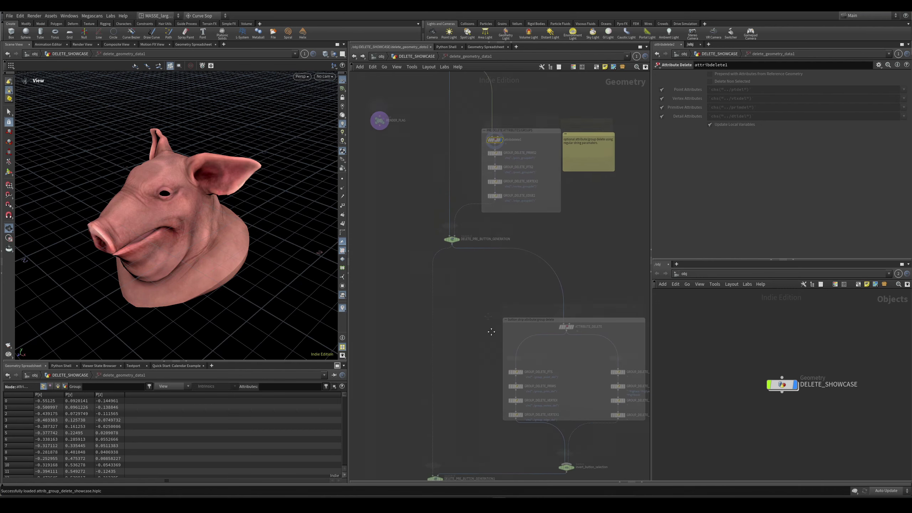
middle_drag(490, 332, 475, 289)
click(416, 56)
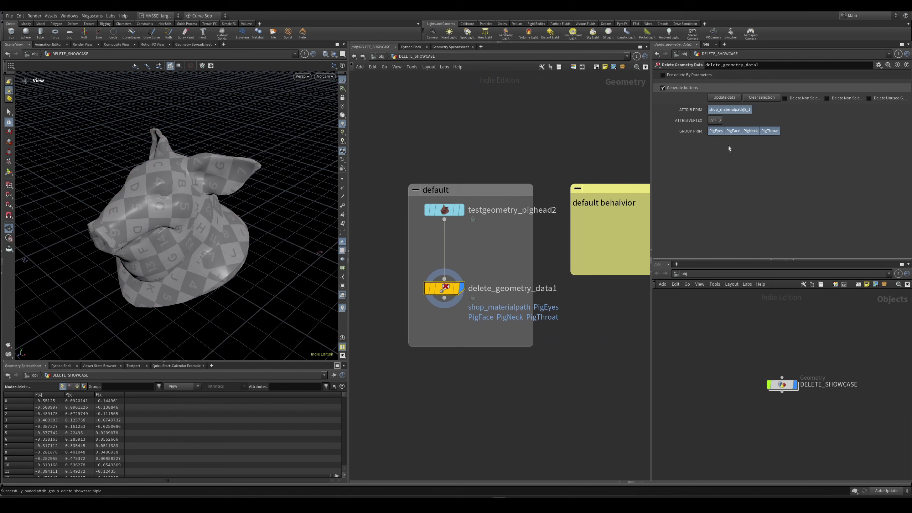
- Select and display testgeometry_pighead2 in the default network box and frame the pig head in the viewport
middle_drag(553, 293, 535, 260)
scroll(482, 290, down, 3)
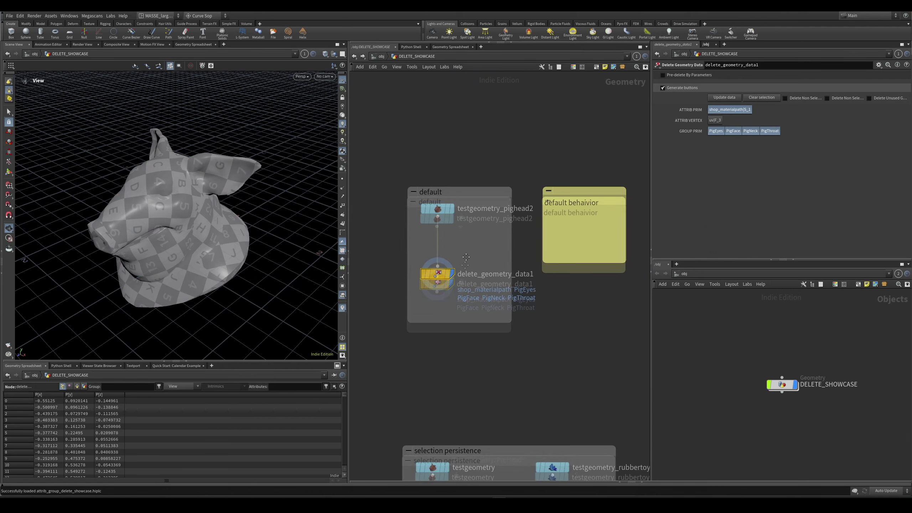
middle_drag(445, 314, 516, 331)
scroll(529, 253, up, 3)
click(510, 236)
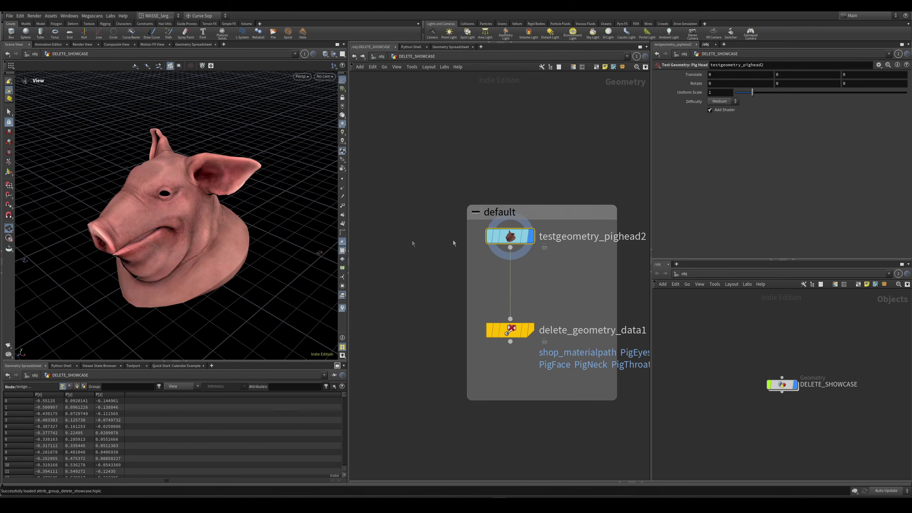
key(g)
click(432, 275)
- Add a Delete Geometry Data node beside the default network box and wire testgeometry_pighead2's output into it
middle_drag(399, 283, 417, 287)
key(Tab)
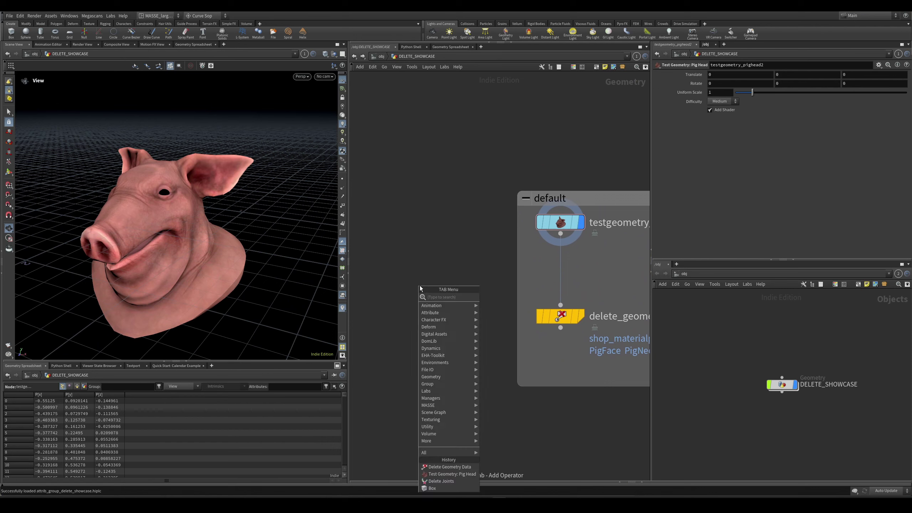
text(dele)
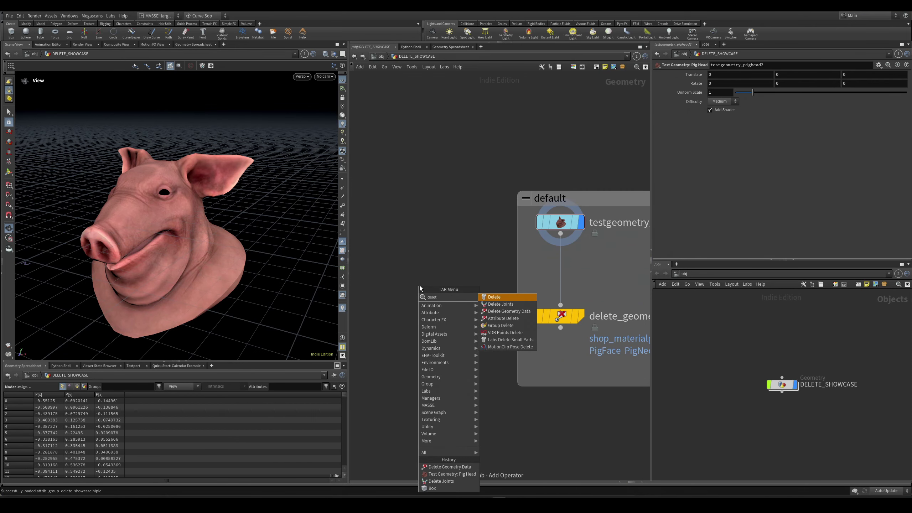
text(t)
key(Down)
key(Down)
key(Return)
click(419, 285)
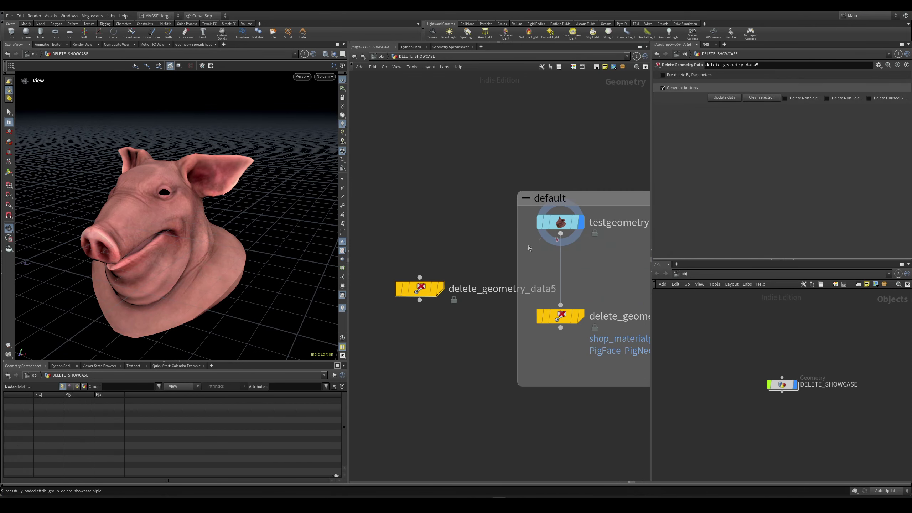
drag(529, 248, 419, 277)
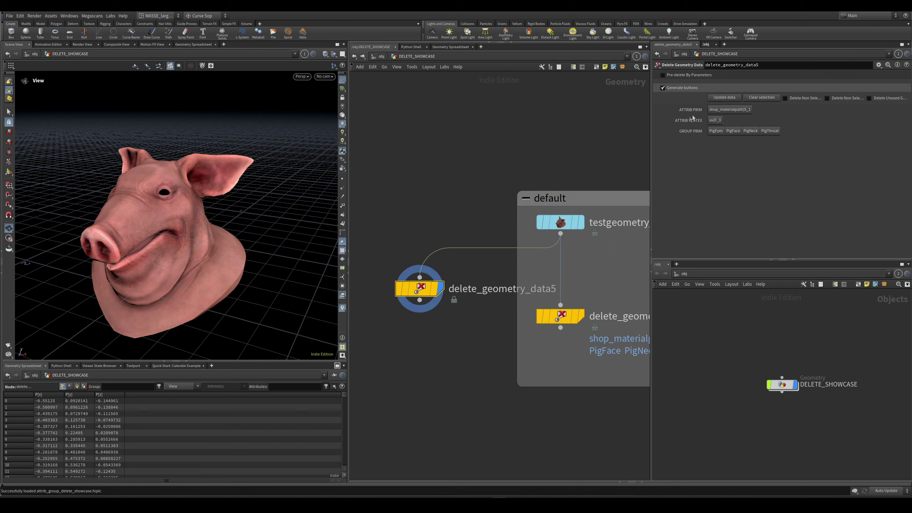
- Mark the PigThroat, PigNeck and PigFace primitive groups and the shop_materialpath primitive attribute for deletion on the new node
click(764, 130)
click(750, 131)
click(733, 130)
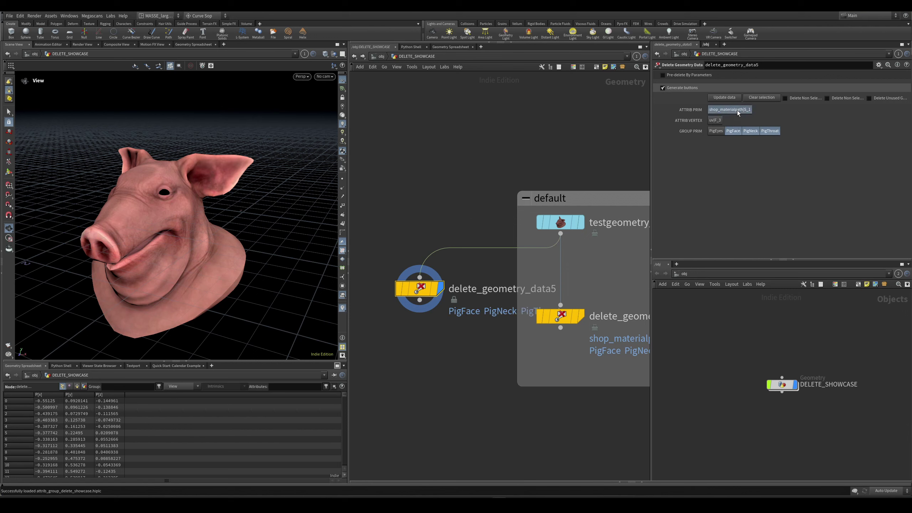
click(732, 110)
middle_drag(419, 293, 506, 315)
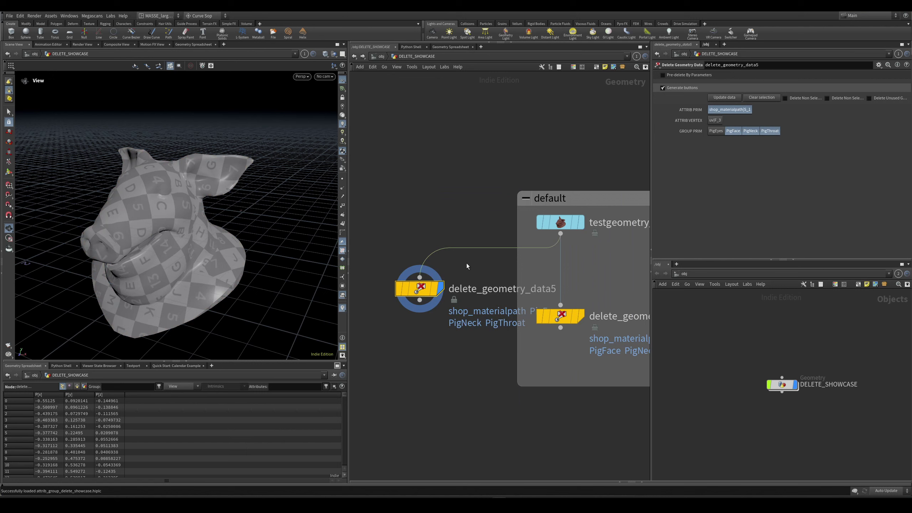
middle_drag(465, 298, 460, 299)
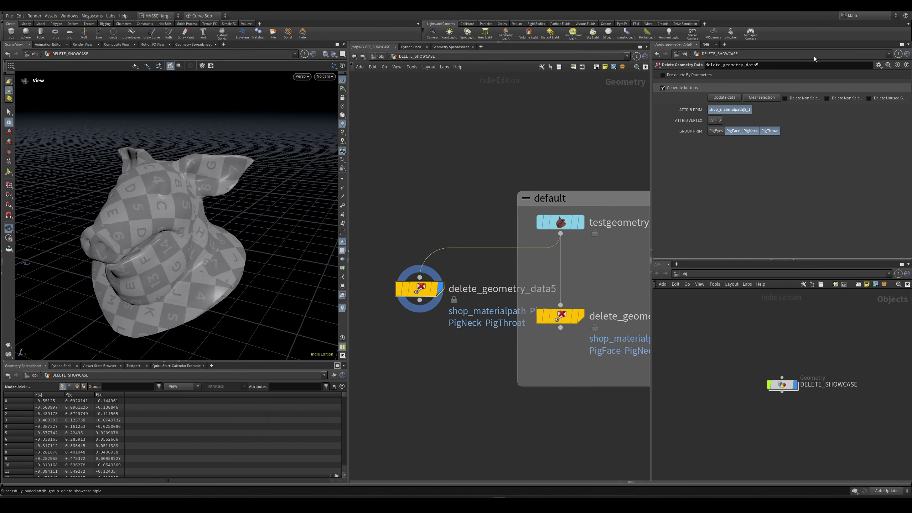
- Enable the first Delete Non Selected option, inspect the geometry and node info, and disable the option again
click(784, 98)
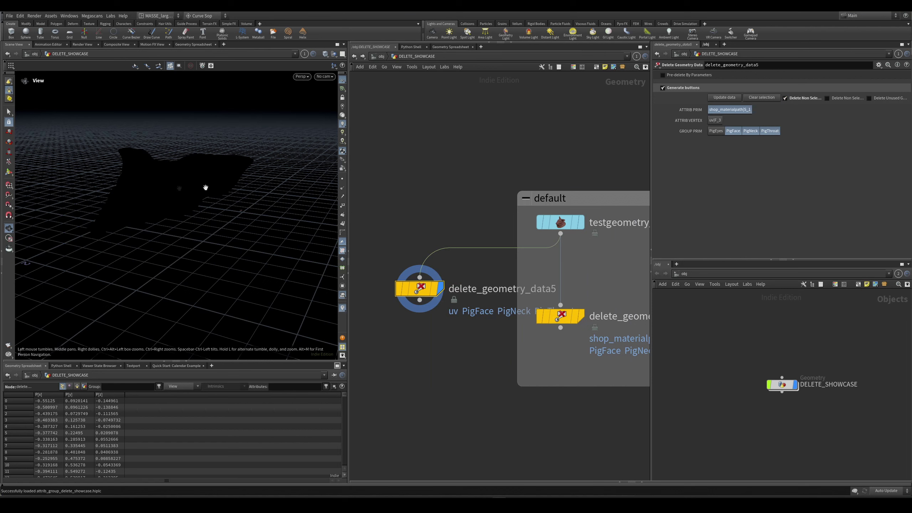
key(g)
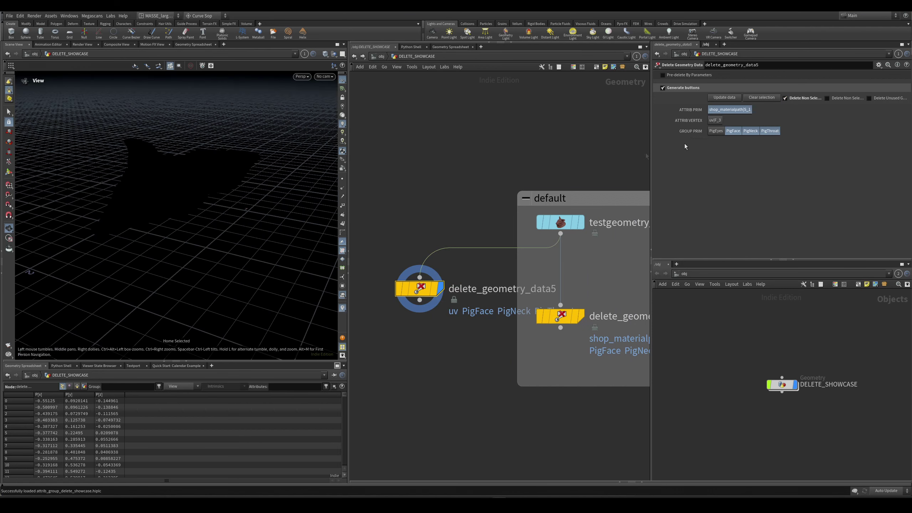
middle_click(424, 293)
click(785, 98)
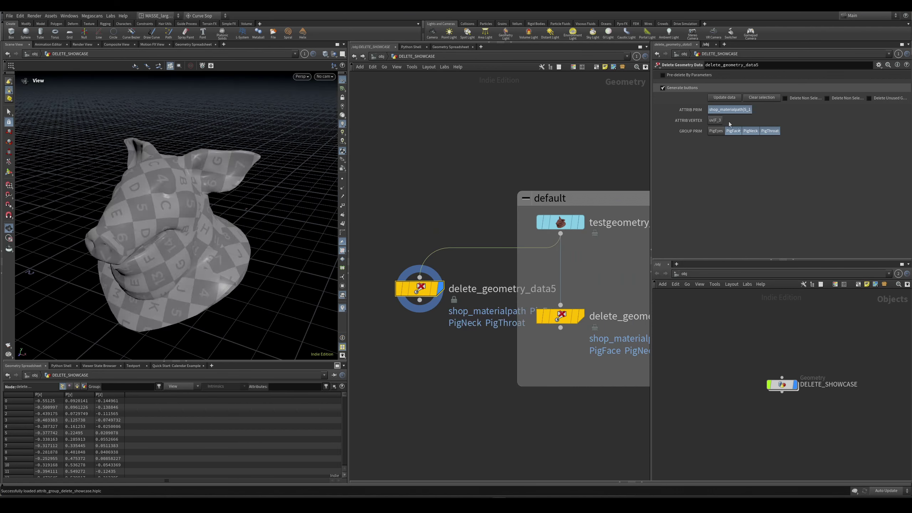
- Delete the delete_geometry_data5 node, and select and display delete_geometry_data2 in the pre-delete network box
scroll(463, 295, down, 2)
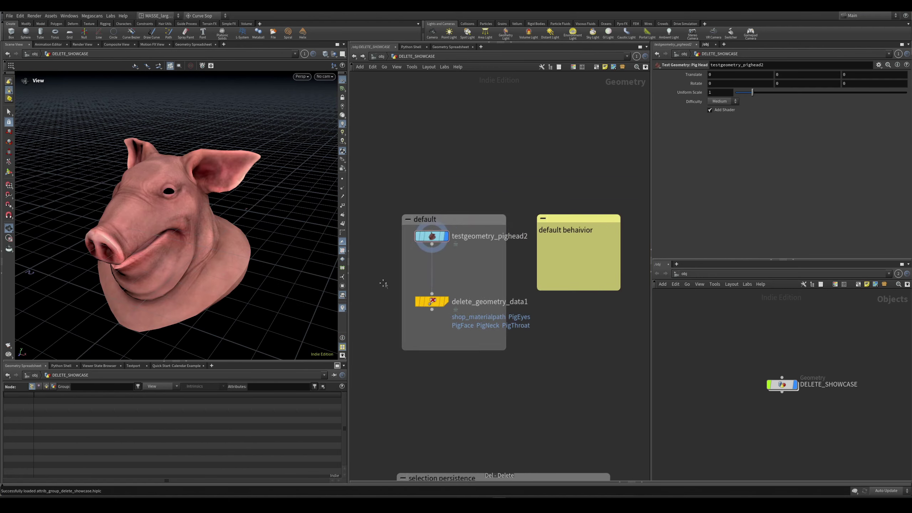
click(406, 305)
scroll(499, 350, down, 2)
scroll(499, 350, down, 1)
scroll(549, 297, up, 2)
middle_drag(629, 301, 558, 271)
click(493, 316)
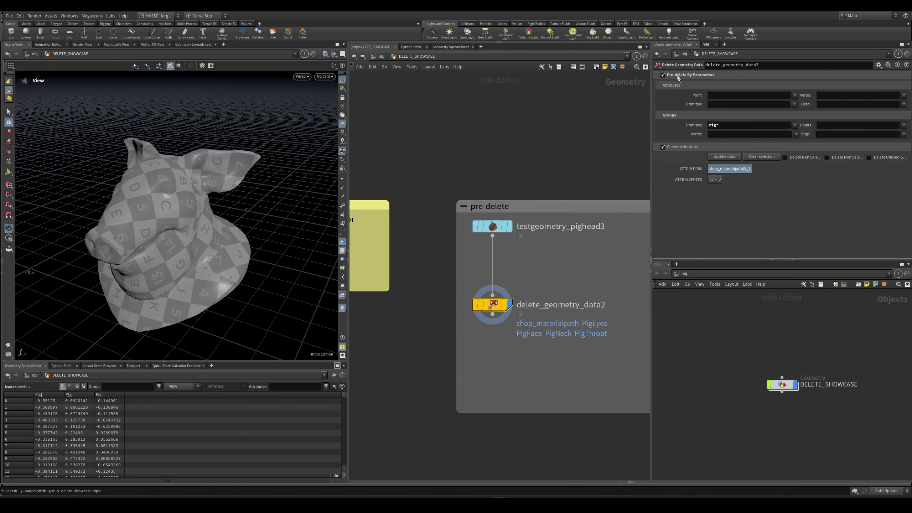
- Check the Pig* primitive group pattern and inspect the node info of delete_geometry_data2 and testgeometry_pighead3
middle_drag(523, 239, 580, 232)
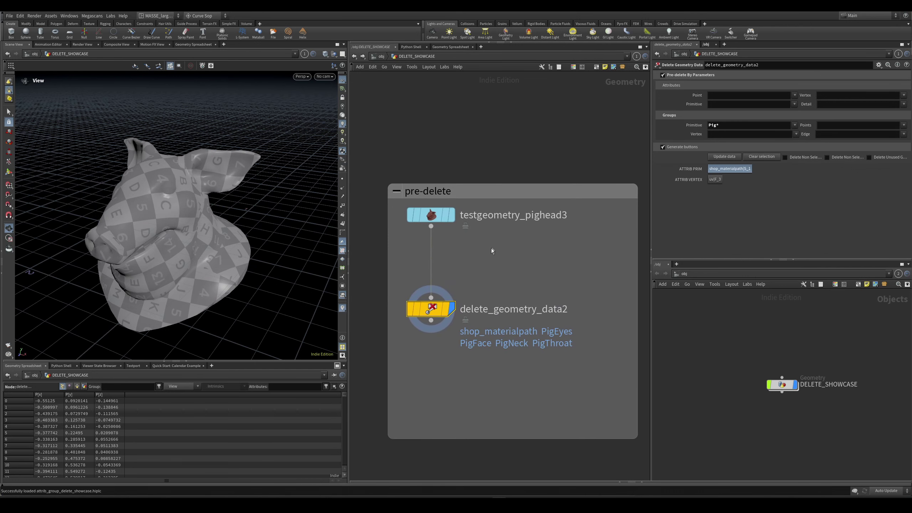
middle_drag(466, 385, 476, 364)
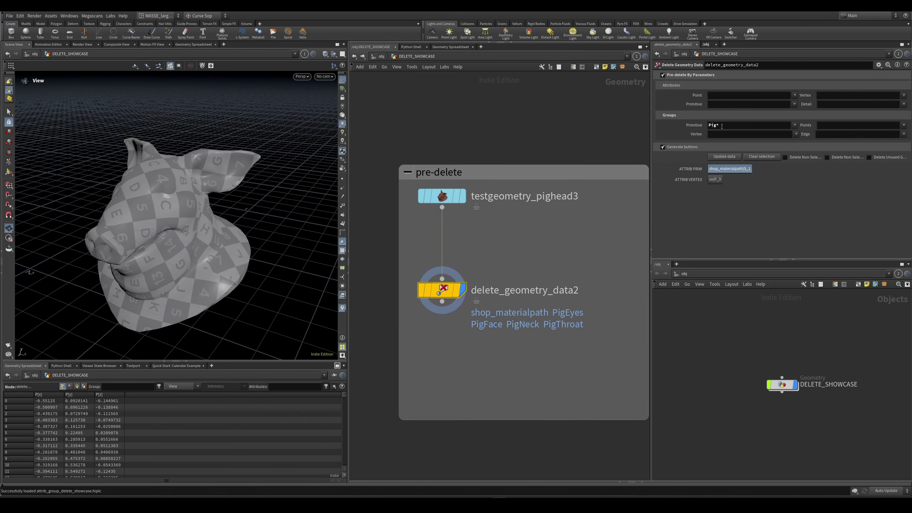
drag(737, 125, 708, 125)
click(740, 125)
key(Return)
middle_click(445, 291)
middle_click(447, 205)
- Switch Generate Buttons off and on again, and unmark the shop_materialpath primitive attribute for deletion on delete_geometry_data2
click(663, 146)
click(663, 146)
click(722, 169)
click(721, 169)
click(718, 170)
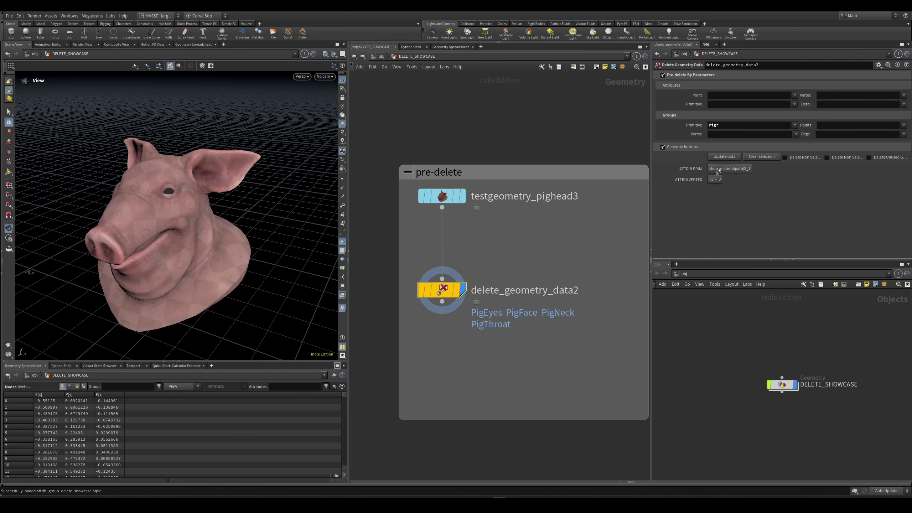
- Turn off Pre-delete By Parameters on delete_geometry_data2
middle_drag(551, 222, 563, 226)
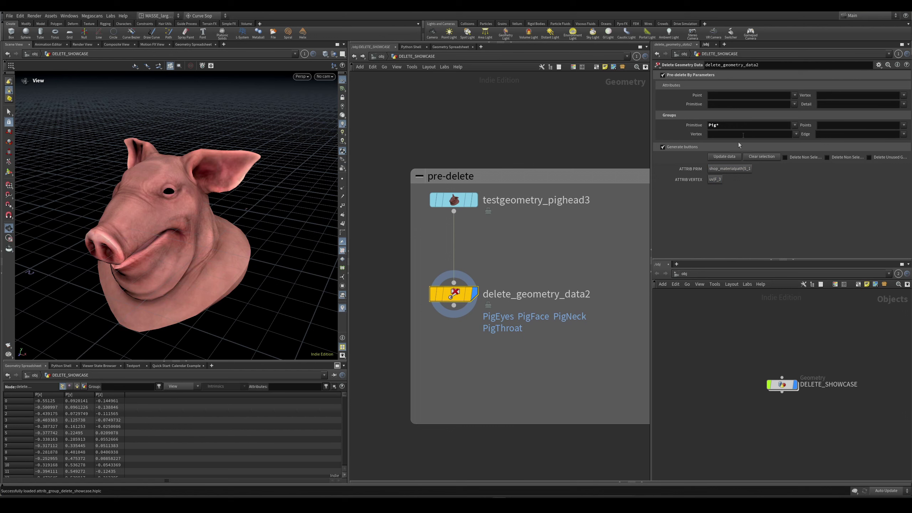
middle_drag(538, 247, 530, 254)
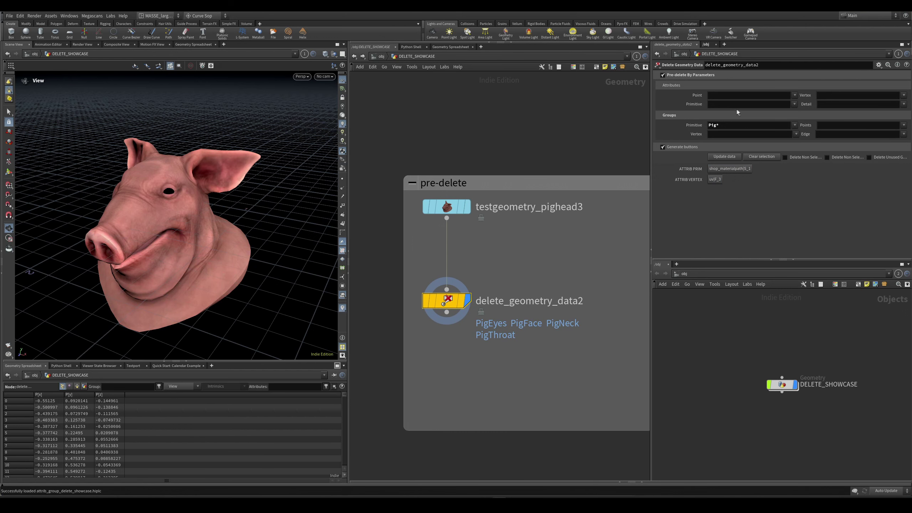
middle_drag(608, 173, 606, 183)
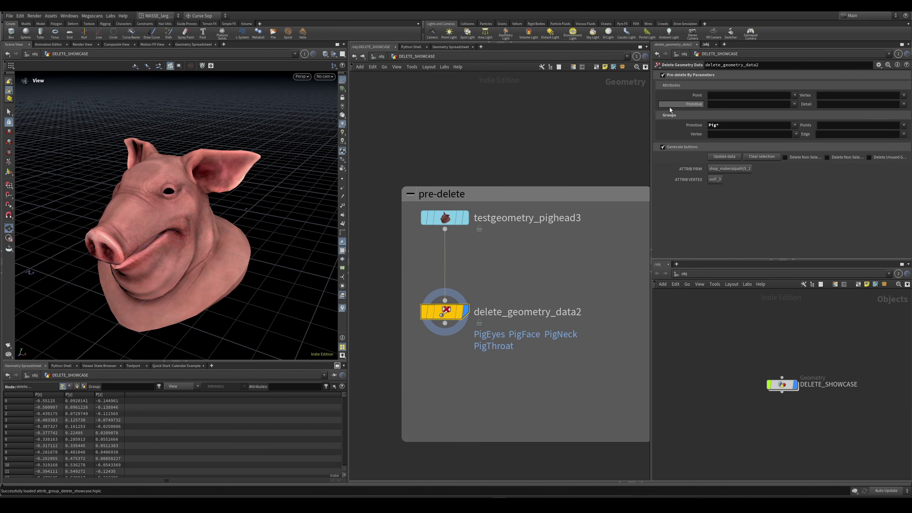
click(663, 75)
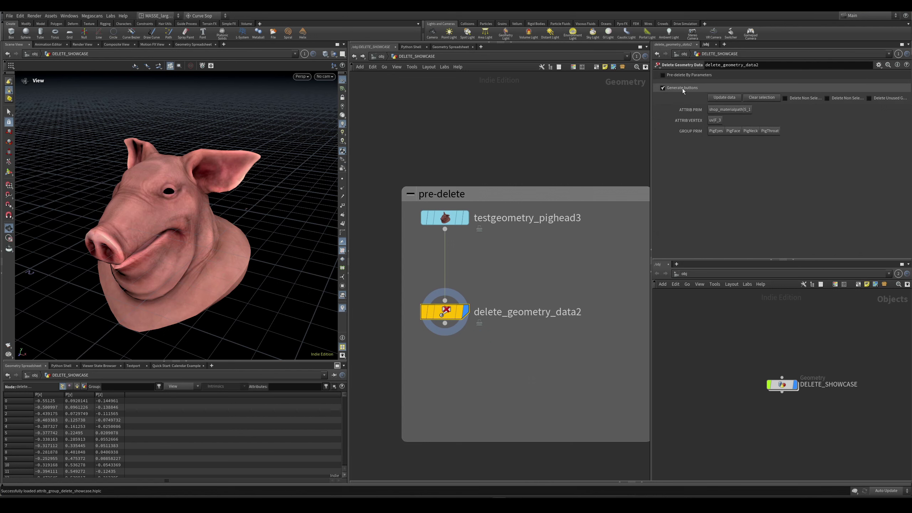
- Mark the PigEyes and PigNeck groups plus the shop_materialpath and uv attributes for deletion
click(716, 130)
click(750, 131)
click(729, 109)
click(714, 120)
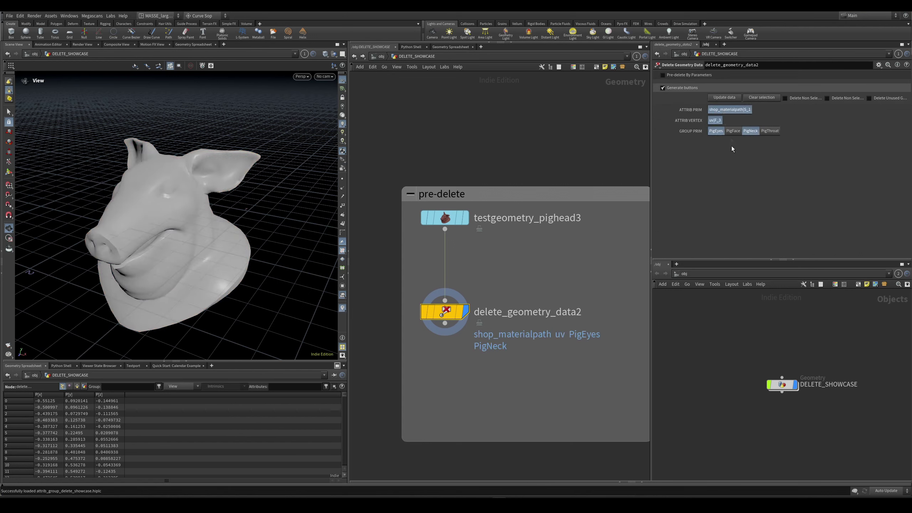
- Unmark the PigNeck and PigEyes groups and the uv and shop_materialpath attributes
click(755, 133)
click(716, 131)
click(714, 121)
click(733, 111)
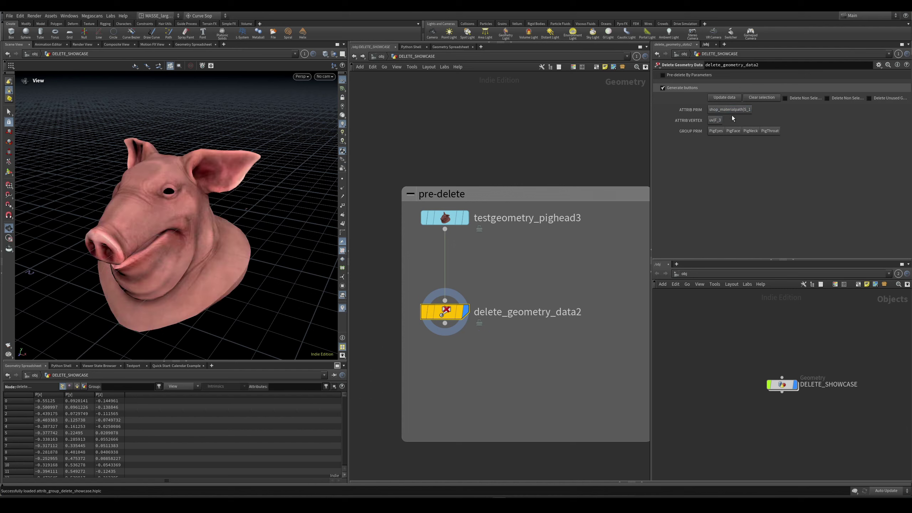
- Select and display delete_geometry_data3 in the delete by parameters network box to view its parameter-based group deletion
scroll(490, 301, down, 3)
scroll(488, 316, up, 2)
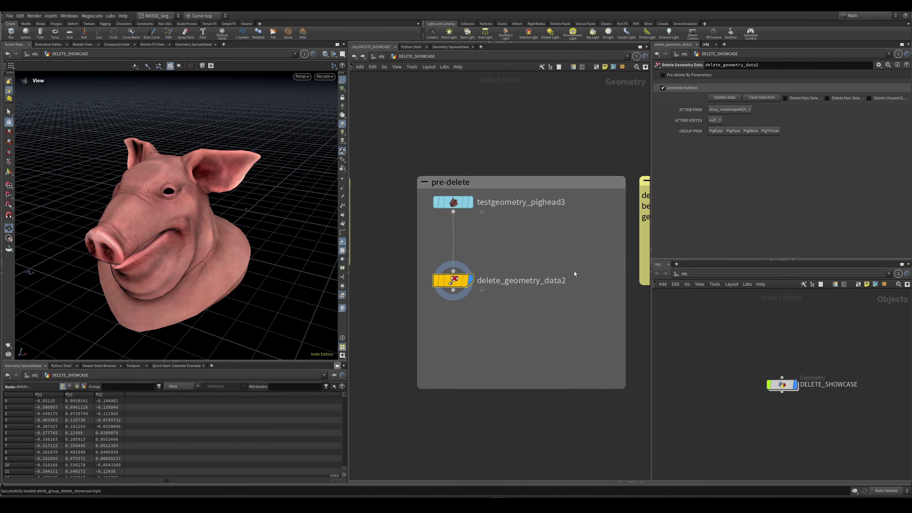
middle_drag(545, 273, 383, 286)
scroll(383, 286, down, 2)
scroll(503, 273, up, 3)
scroll(486, 285, down, 3)
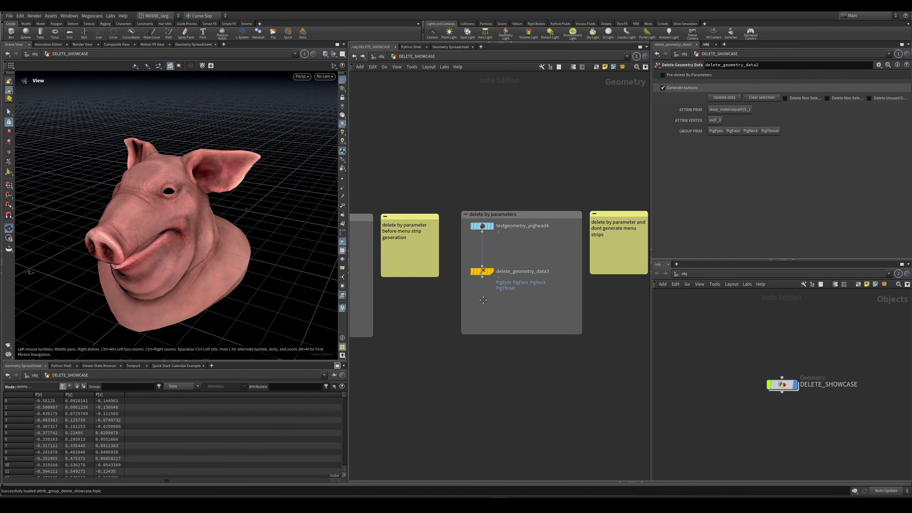
scroll(510, 264, up, 3)
middle_drag(549, 266, 486, 286)
scroll(488, 288, down, 1)
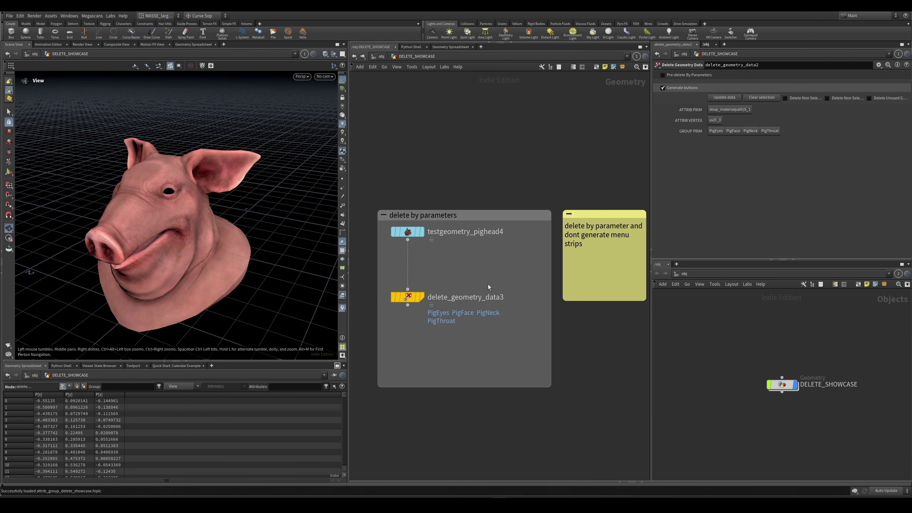
click(409, 297)
click(420, 297)
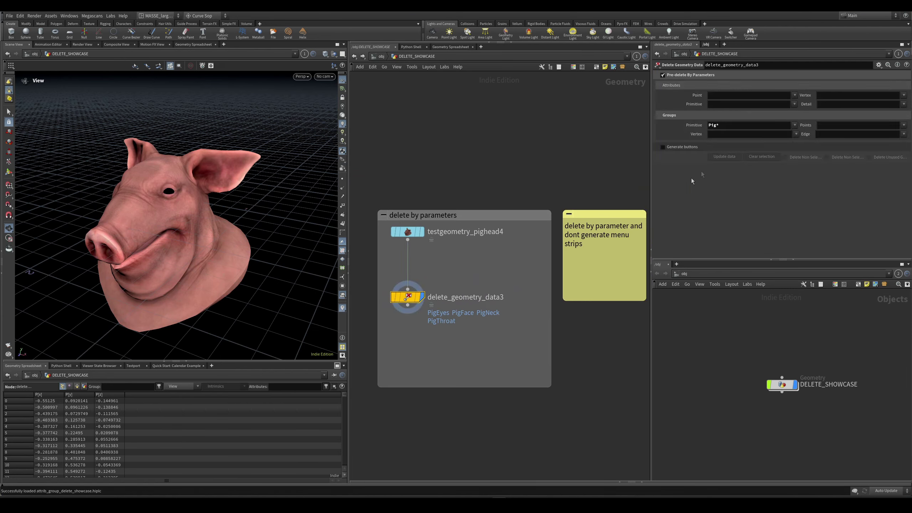
- Select delete_geometry_data2 in the pre-delete network box and display its output
scroll(468, 278, down, 3)
middle_drag(466, 280, 621, 279)
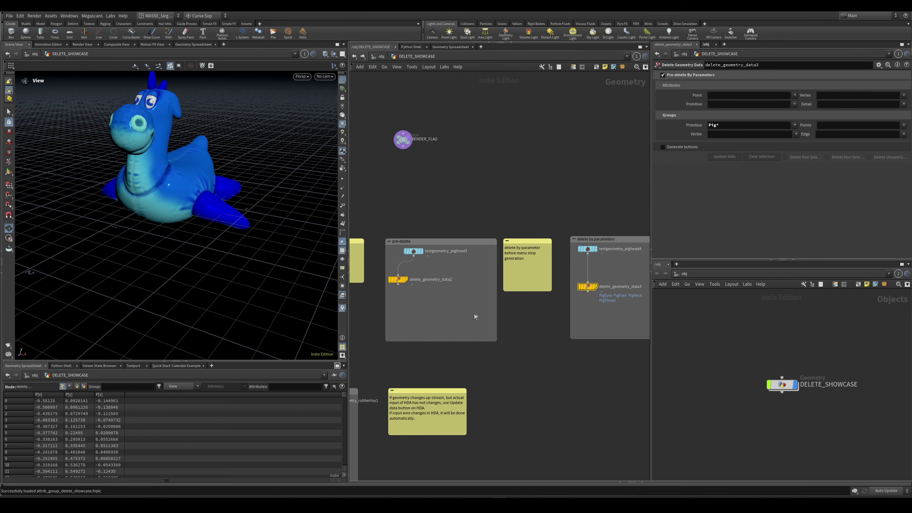
middle_drag(474, 313, 506, 287)
drag(485, 296, 406, 254)
key(r)
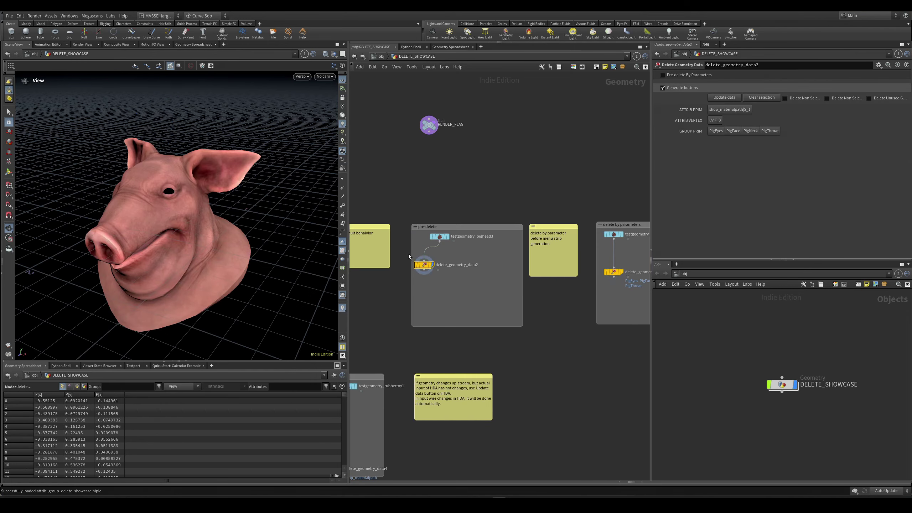
- Select delete_geometry_data4 in the selection persistence network box and display its output
scroll(449, 310, down, 3)
middle_drag(449, 310, 563, 219)
scroll(465, 258, up, 2)
scroll(470, 276, up, 5)
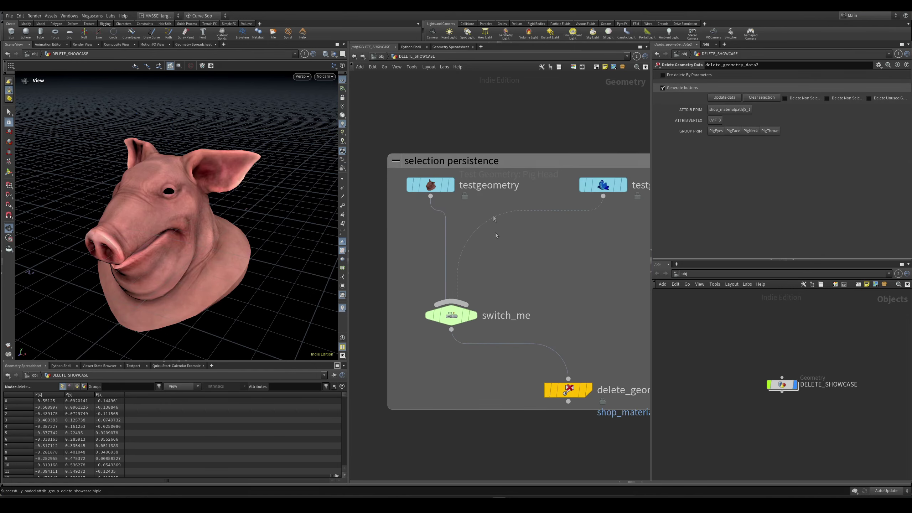
scroll(477, 220, up, 2)
middle_drag(470, 223, 415, 178)
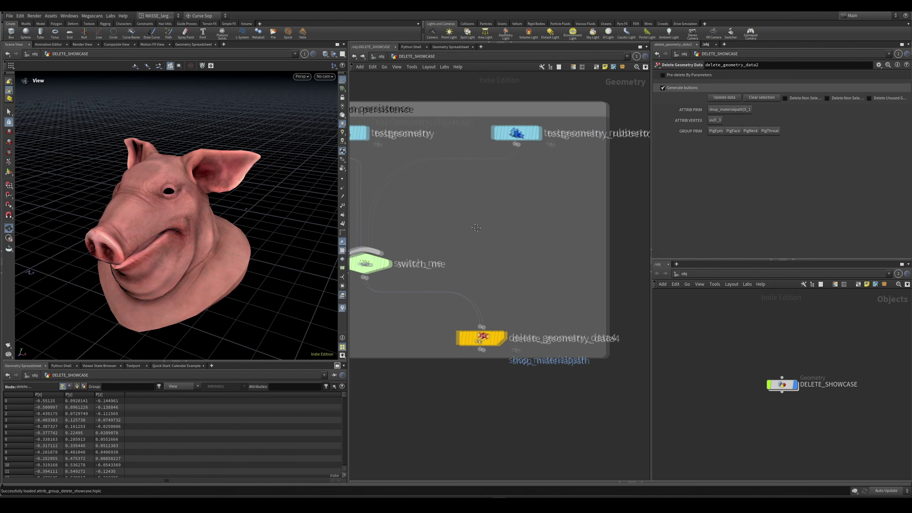
click(473, 339)
key(r)
- Display the testgeometry pig head, followed by testgeometry_rubbertoy1, in the selection persistence box
middle_drag(392, 320, 456, 355)
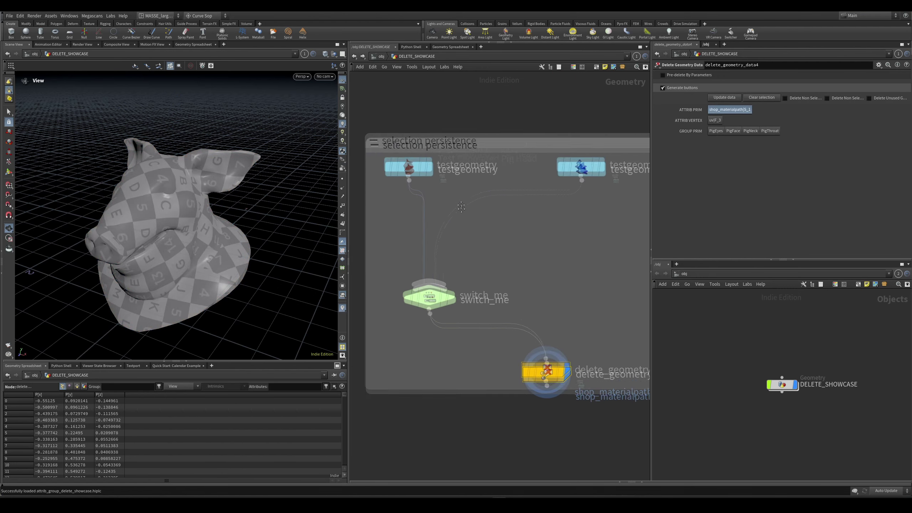
click(409, 169)
key(r)
middle_drag(426, 210, 418, 214)
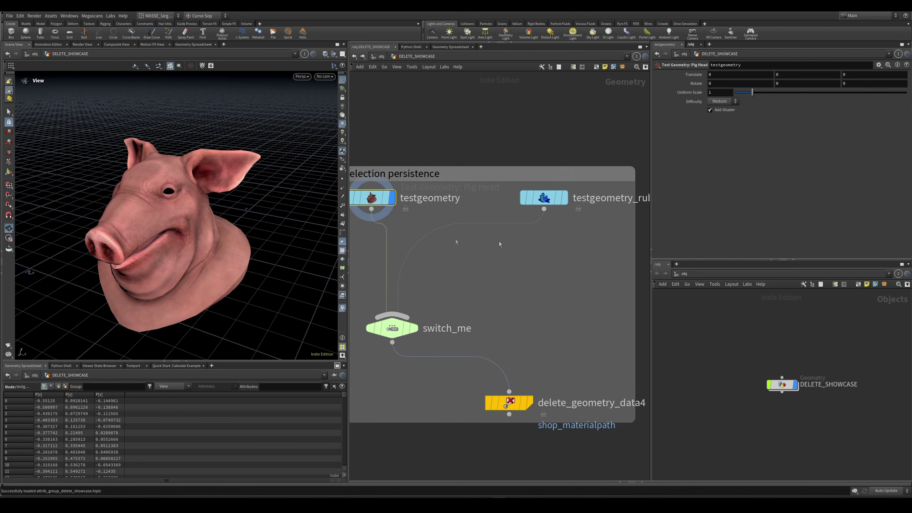
click(545, 199)
- Compare the attributes and primitive groups in the node info of testgeometry_rubbertoy1 and testgeometry
middle_drag(574, 264, 548, 294)
scroll(548, 295, down, 2)
middle_click(543, 250)
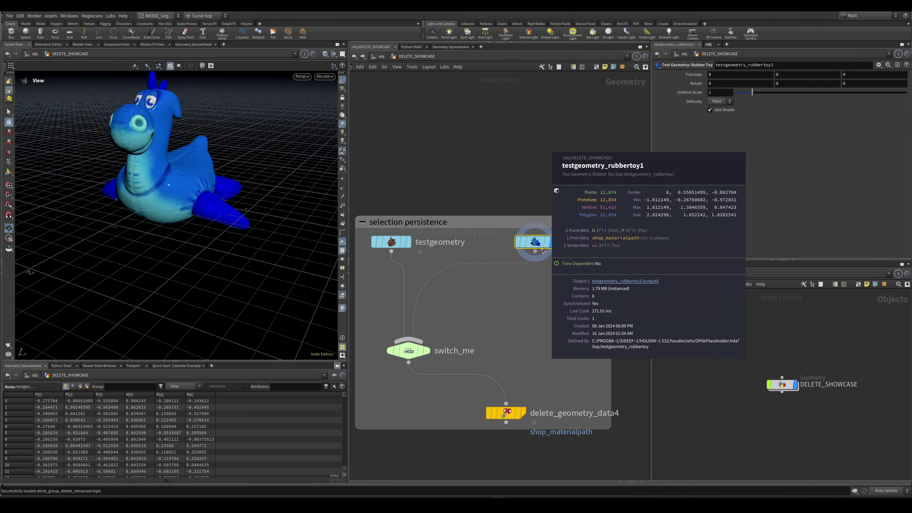
middle_click(393, 242)
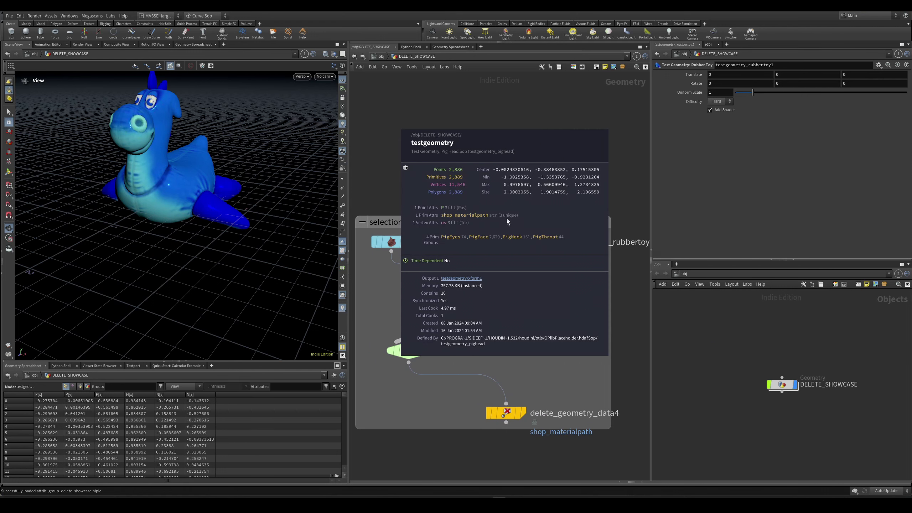
middle_click(521, 245)
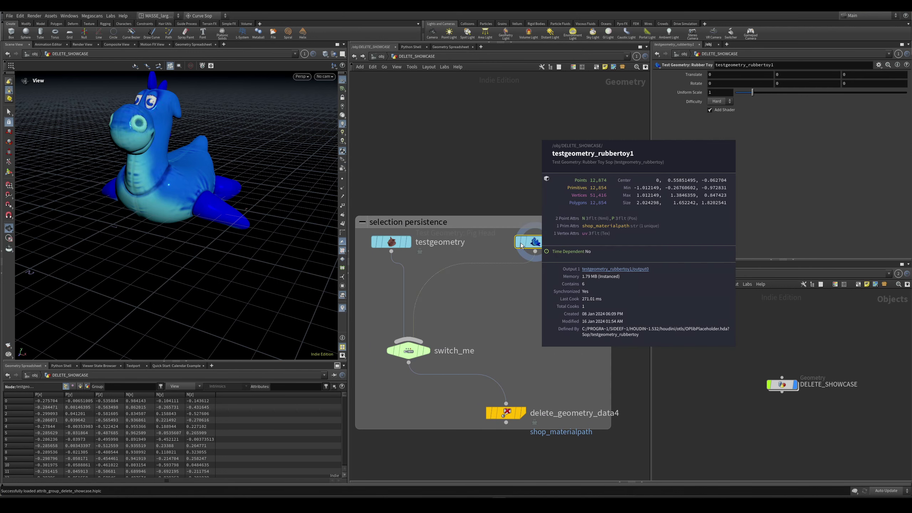
middle_click(384, 239)
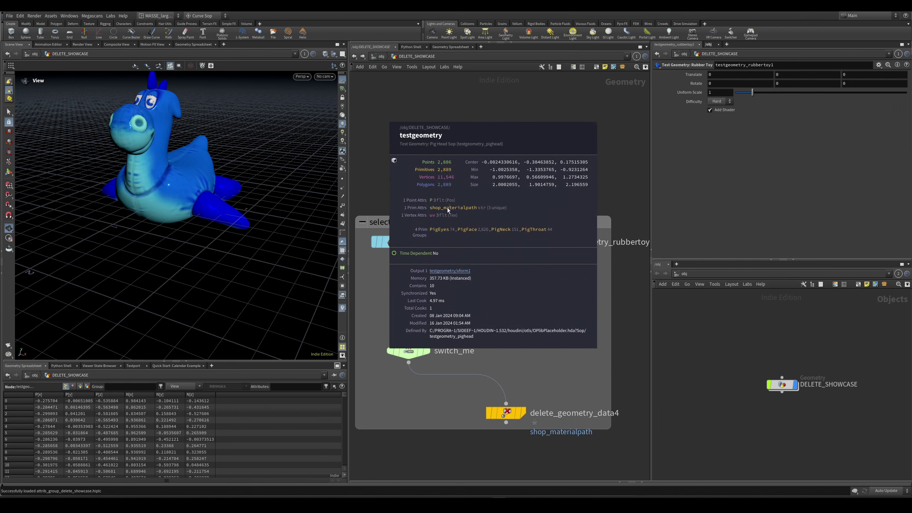
middle_click(571, 254)
middle_click(410, 243)
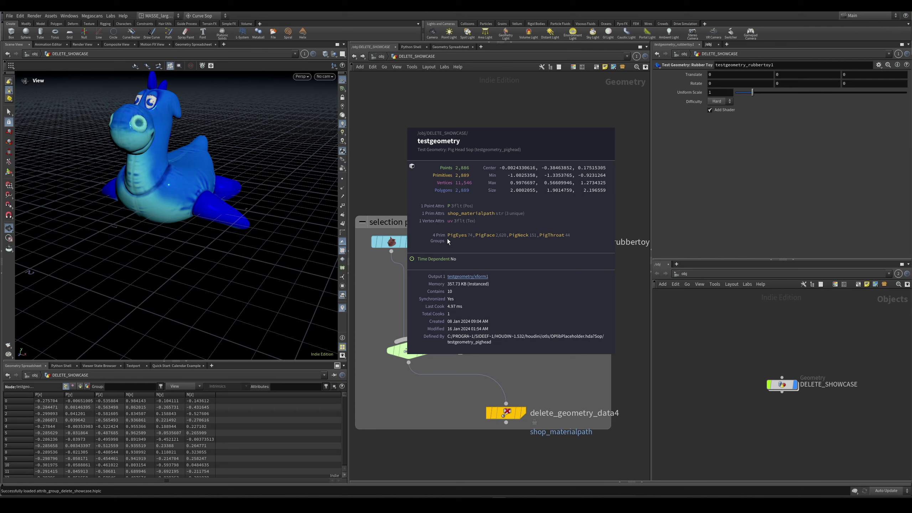
middle_click(533, 244)
- Place delete_geometry_data4 directly below switch_me, display it, and mark the PigEyes, PigFace and PigNeck groups for deletion
middle_drag(533, 389, 574, 335)
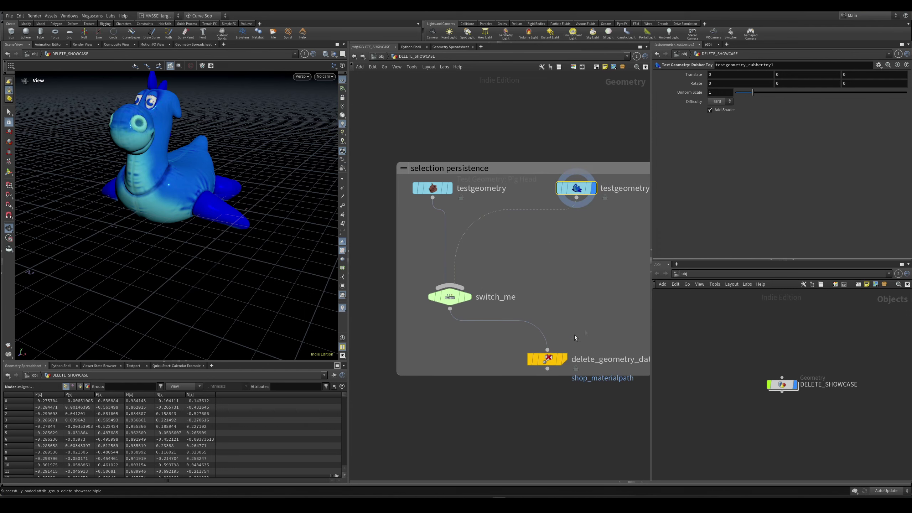
drag(547, 358, 450, 358)
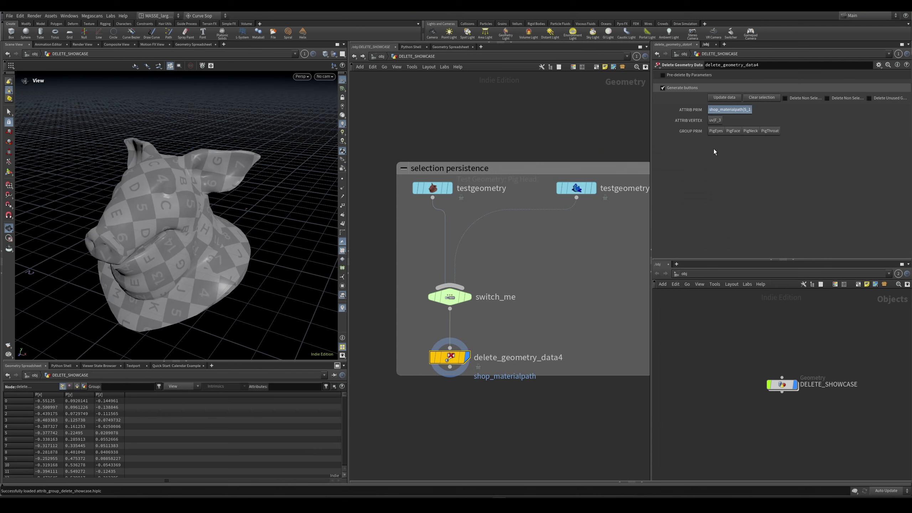
click(716, 132)
click(733, 131)
click(750, 130)
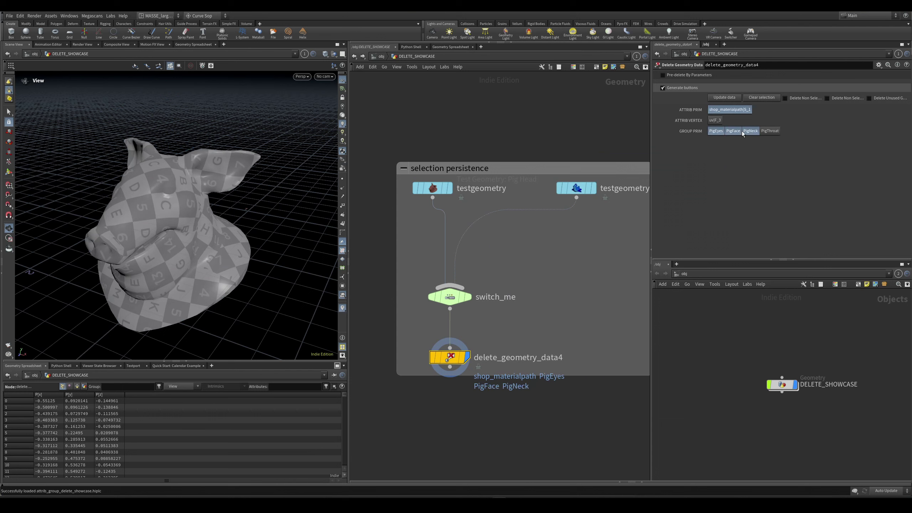
- Wire testgeometry_rubbertoy1 directly into delete_geometry_data4, replacing the switch_me input
middle_drag(576, 190, 587, 157)
middle_drag(503, 307, 494, 308)
drag(455, 326, 493, 343)
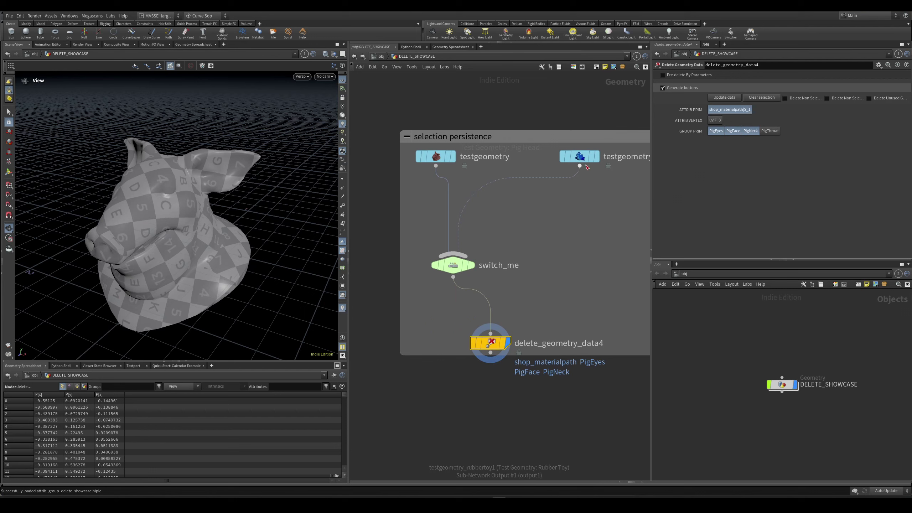
middle_drag(581, 194, 541, 185)
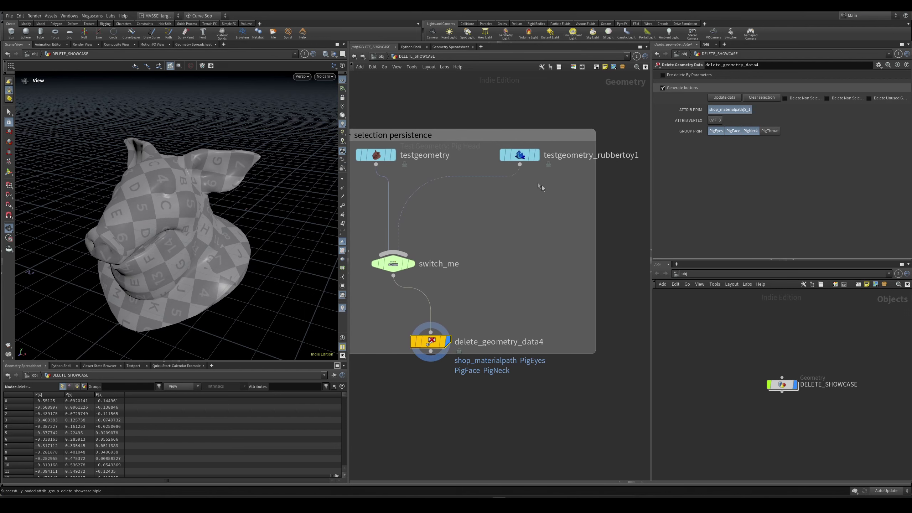
drag(519, 164, 430, 332)
middle_drag(533, 277, 545, 278)
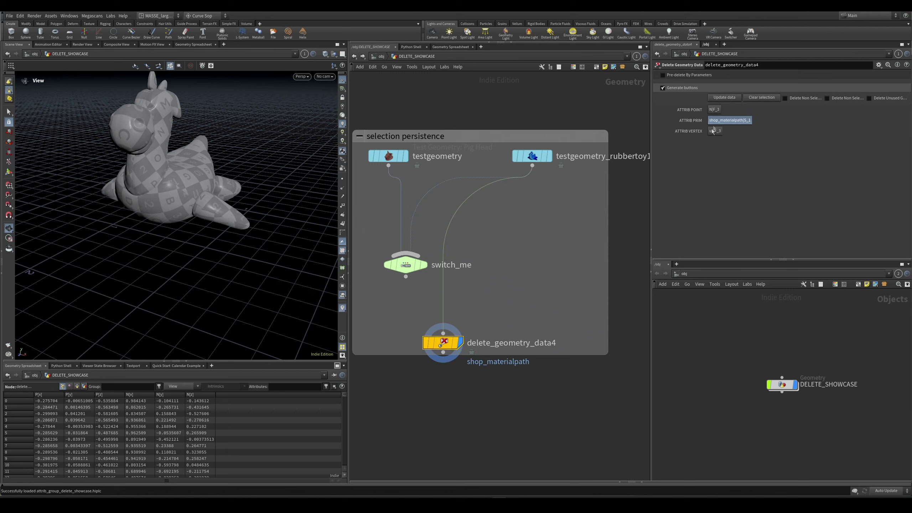
- Check the testgeometry node info, wire switch_me back into delete_geometry_data4 and select that node
middle_click(401, 159)
middle_drag(572, 182, 569, 184)
drag(442, 343, 461, 338)
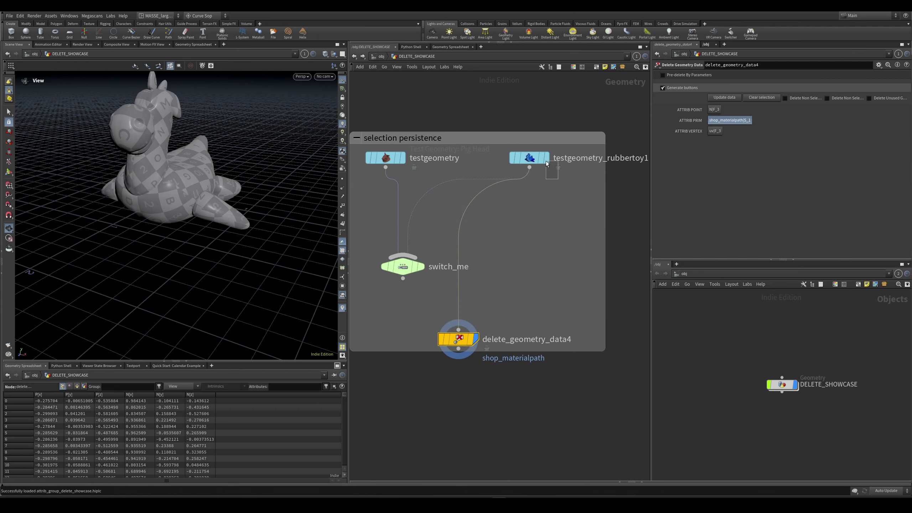
click(530, 157)
click(402, 158)
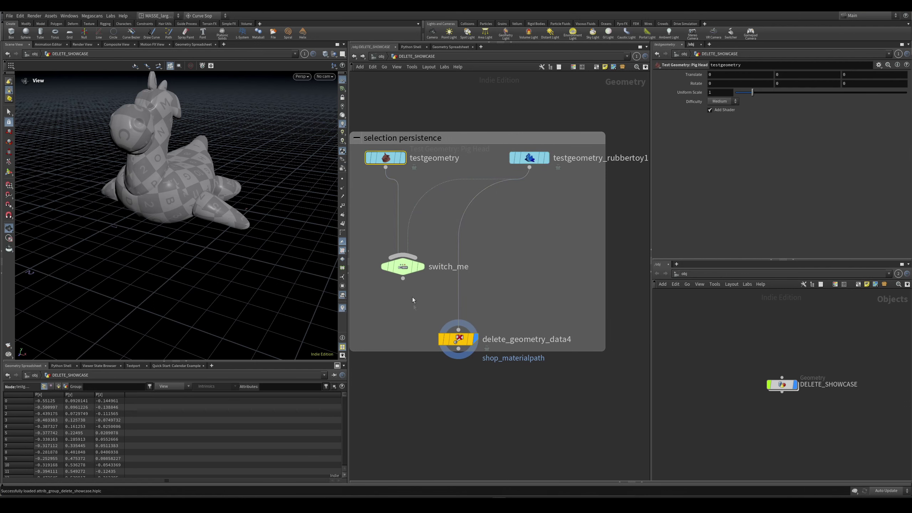
drag(403, 278, 458, 330)
click(466, 338)
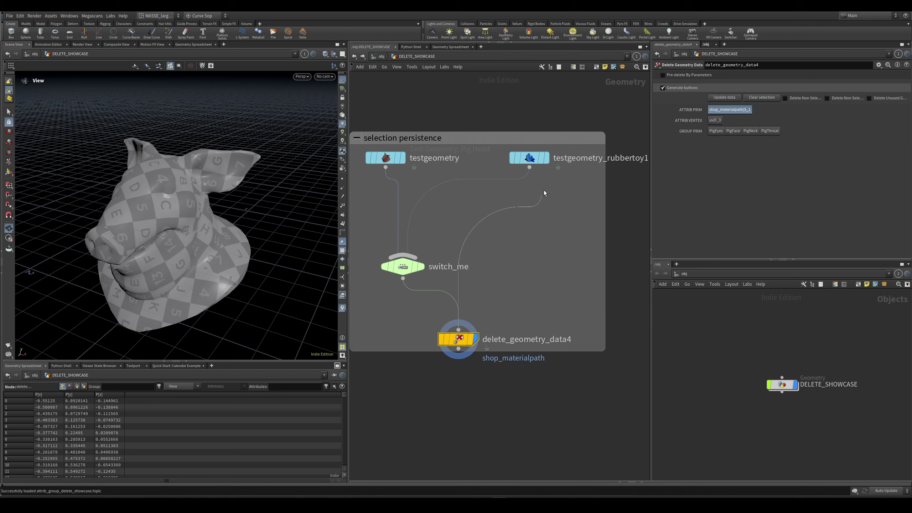
- Connect testgeometry_rubbertoy1 to delete_geometry_data4 again and reposition the delete node inside the network box
click(547, 179)
middle_drag(506, 296, 523, 315)
scroll(510, 325, down, 2)
scroll(510, 325, up, 2)
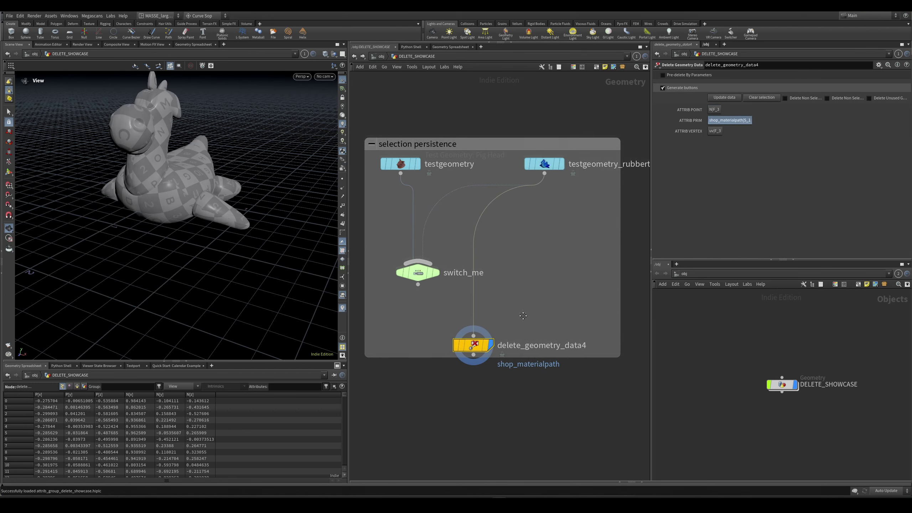
drag(475, 350, 506, 333)
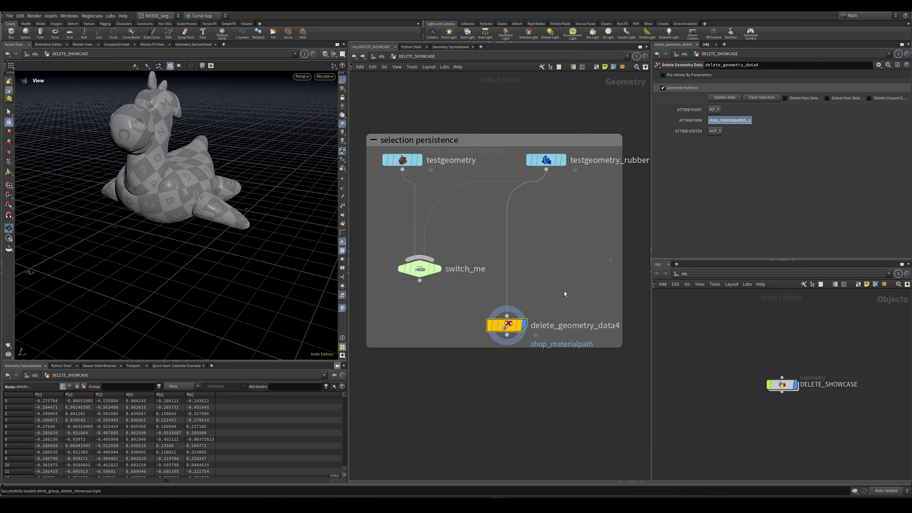
drag(508, 327, 449, 343)
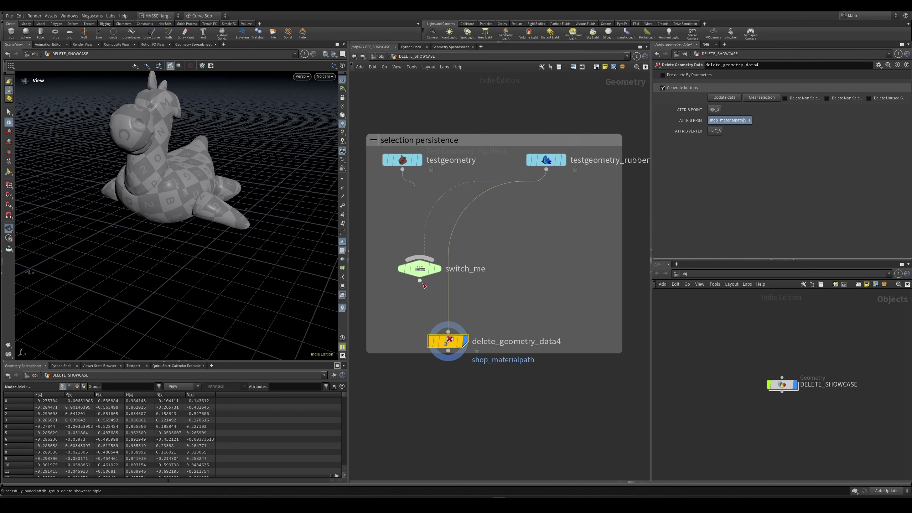
- Reconnect the switch_me output to delete_geometry_data4 and place the delete node just below it
click(419, 281)
click(448, 331)
middle_drag(508, 301, 534, 286)
drag(472, 326, 466, 332)
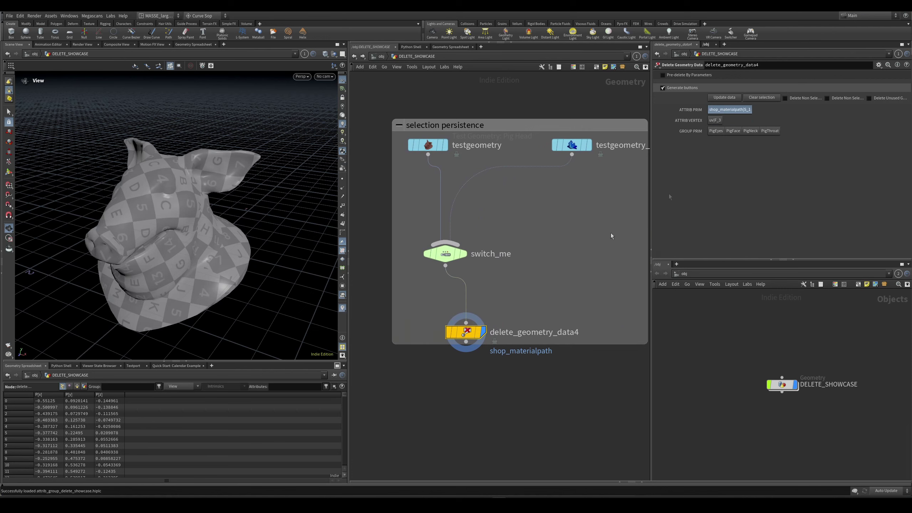
- Mark the PigEyes and PigFace primitive groups for deletion on delete_geometry_data4
scroll(449, 232, down, 2)
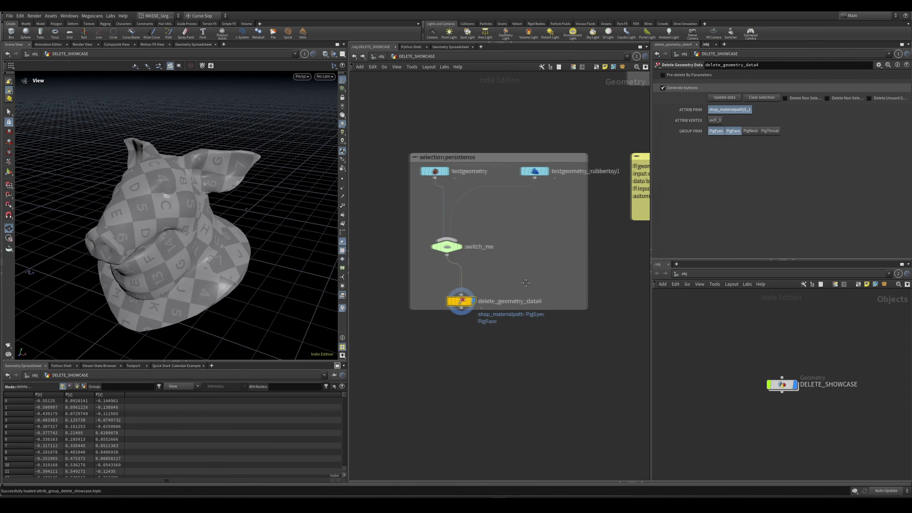
middle_drag(520, 286, 492, 314)
scroll(468, 335, down, 2)
scroll(492, 314, up, 2)
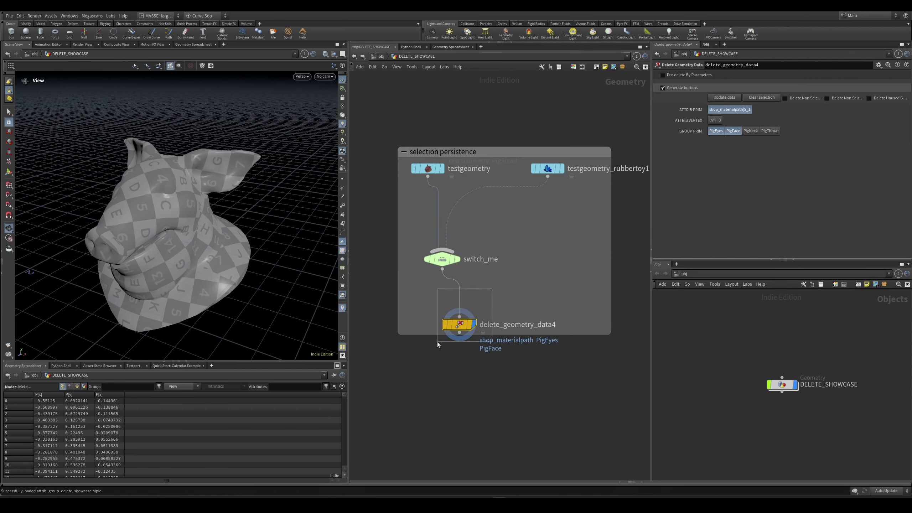
- Open the help page for the Delete Geometry Data node and move its window clear of the selection persistence nodes
key(F1)
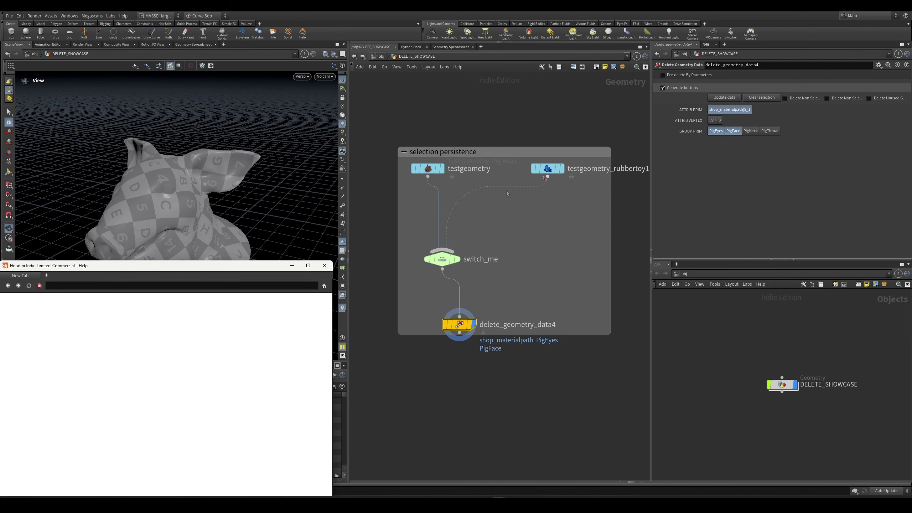
drag(212, 275, 584, 157)
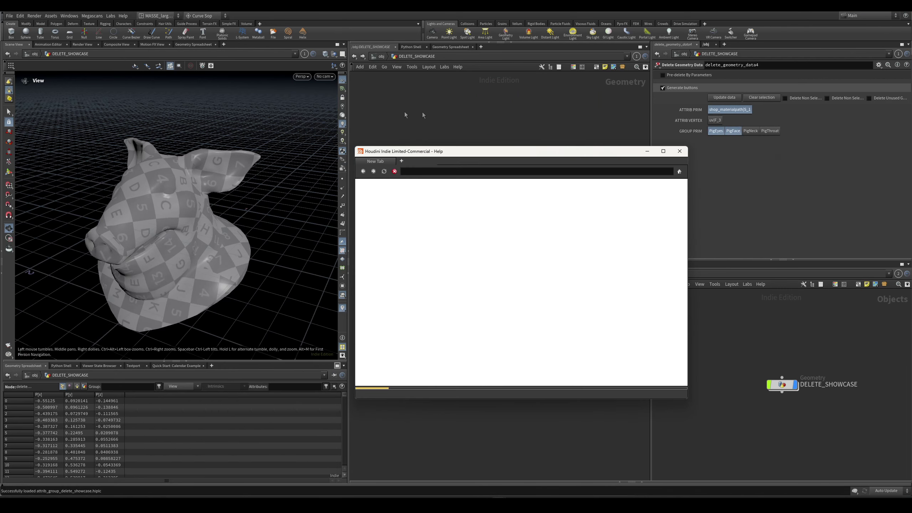
drag(454, 152, 465, 310)
drag(604, 315, 313, 294)
middle_drag(482, 290, 519, 275)
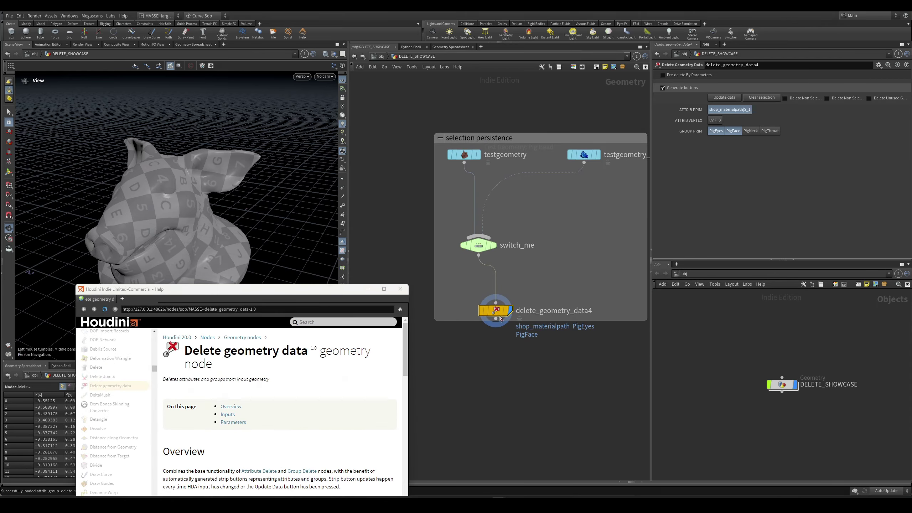
- Bring the help window over the network and read through the node's inputs, parameters, tips and attribute type examples
drag(500, 318, 491, 318)
drag(345, 289, 464, 135)
scroll(412, 240, down, 4)
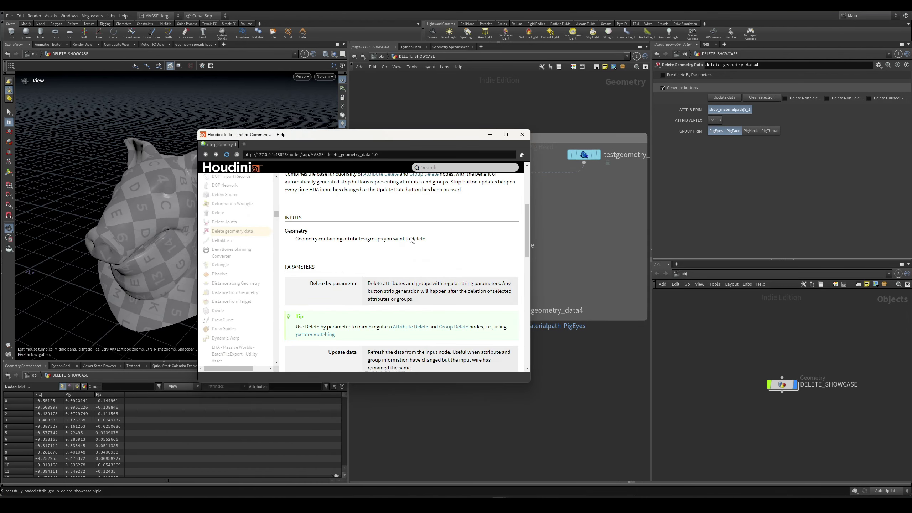
scroll(483, 269, down, 8)
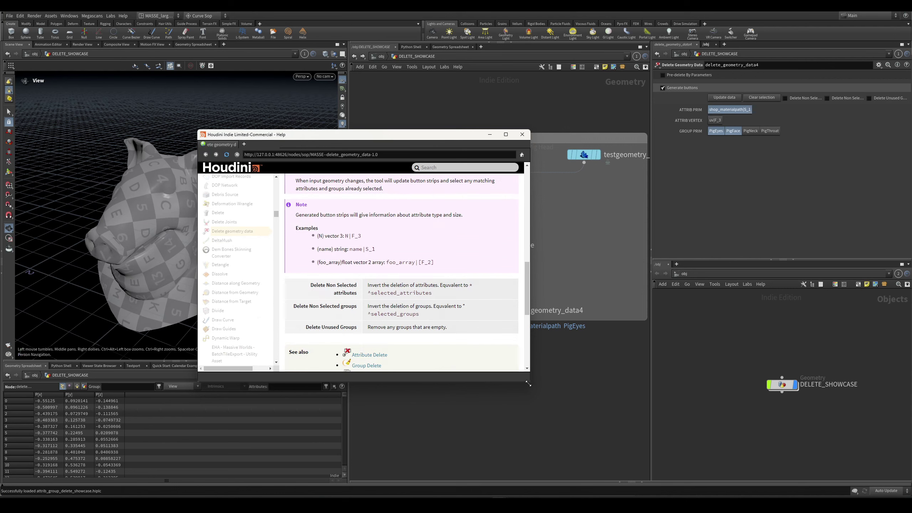
- Enlarge the help window and reread the note with the attribute type and size examples for the button strips
drag(528, 383, 585, 436)
scroll(553, 338, up, 12)
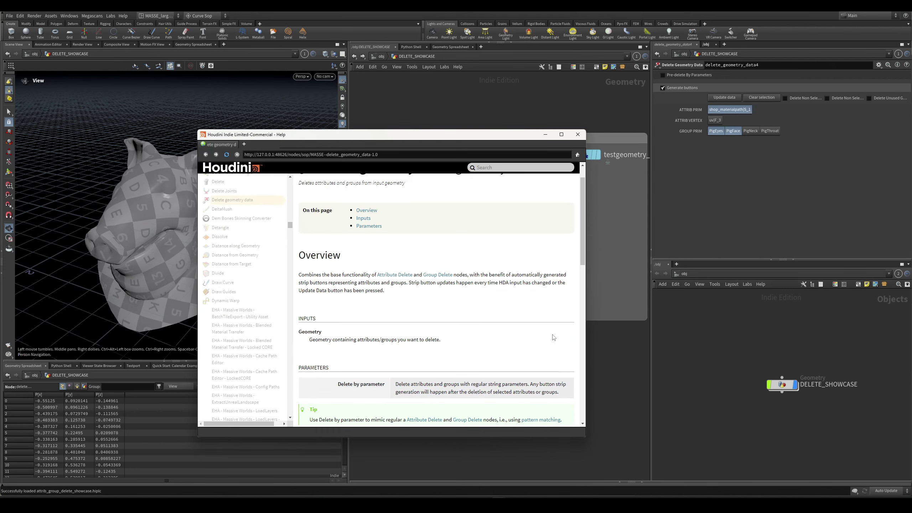
scroll(412, 313, down, 7)
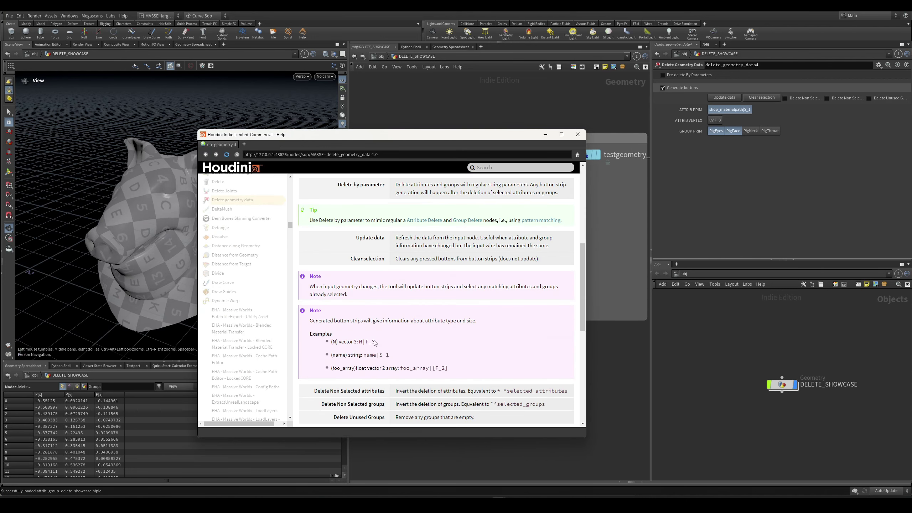
click(392, 357)
drag(354, 343, 395, 348)
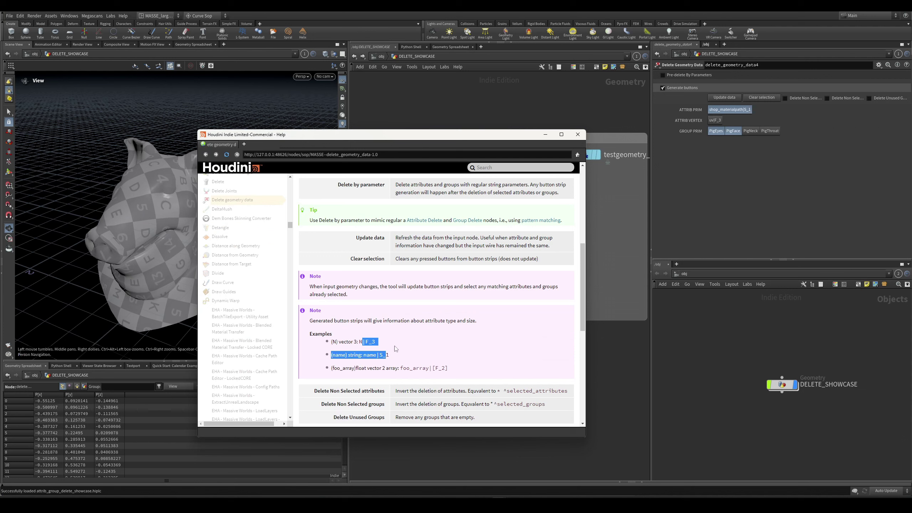
click(454, 281)
- Review the help entries for Update data, Clear selection and Delete Non Selected attributes and groups, and close the help window
scroll(496, 349, down, 3)
scroll(500, 345, down, 2)
scroll(504, 355, up, 13)
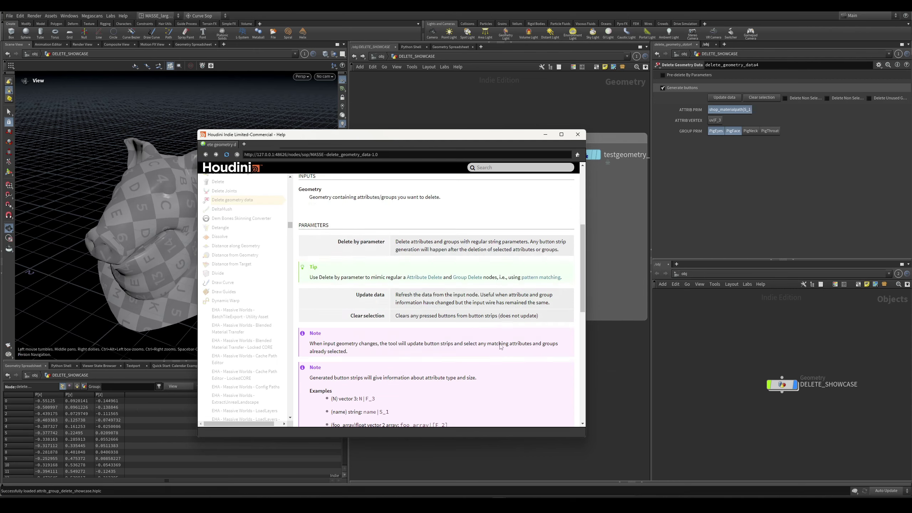
scroll(490, 366, down, 5)
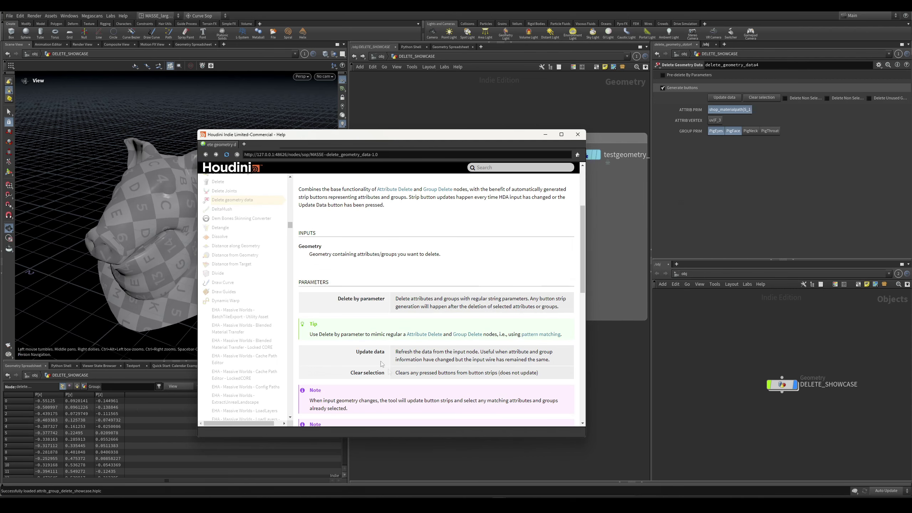
scroll(431, 377, down, 5)
drag(503, 362, 424, 245)
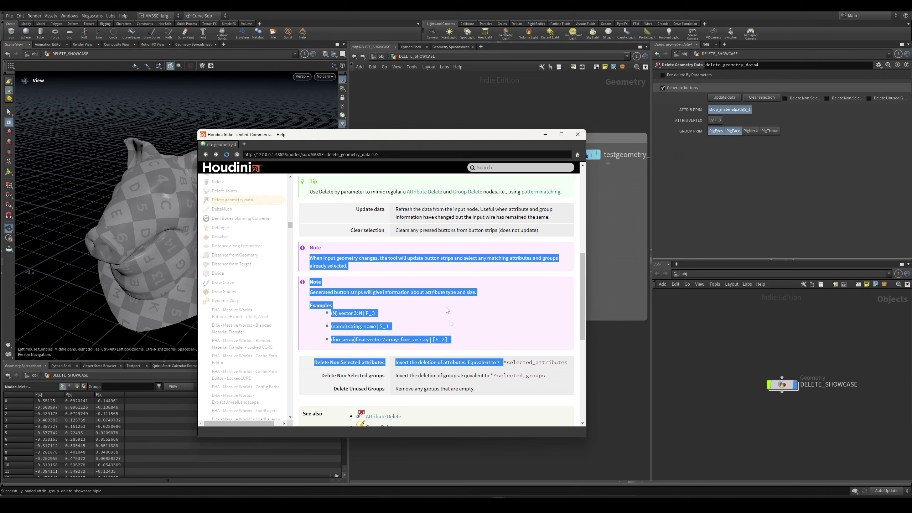
scroll(446, 309, down, 4)
click(489, 328)
click(578, 135)
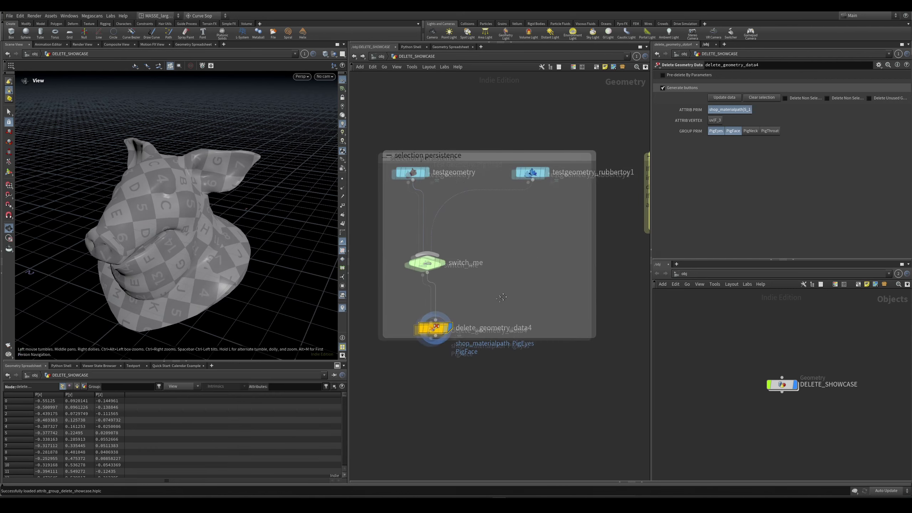
scroll(480, 311, down, 3)
scroll(469, 274, up, 3)
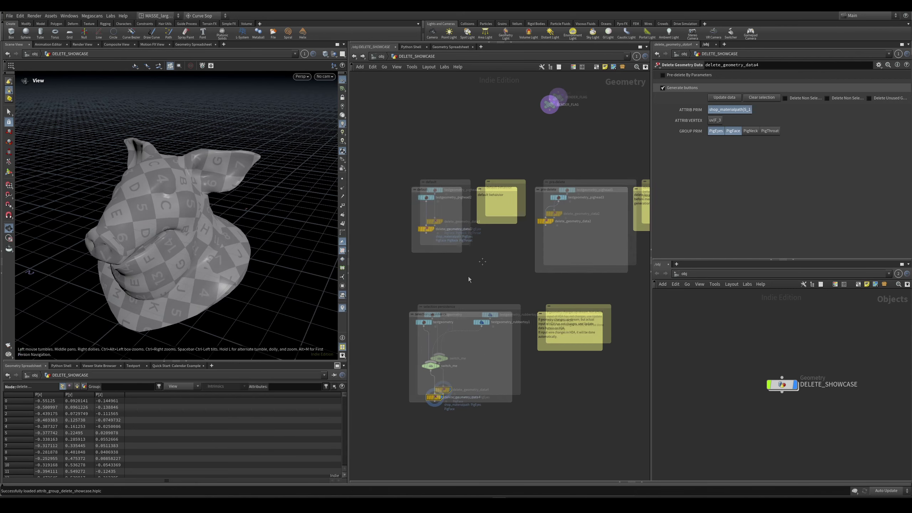
middle_drag(467, 276, 515, 187)
middle_drag(443, 308, 418, 320)
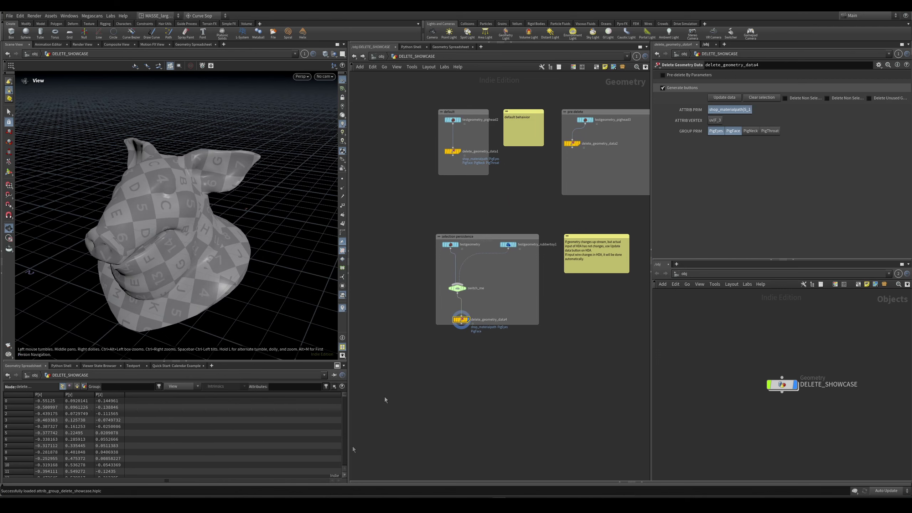
scroll(396, 393, up, 3)
drag(437, 368, 423, 378)
scroll(448, 402, up, 2)
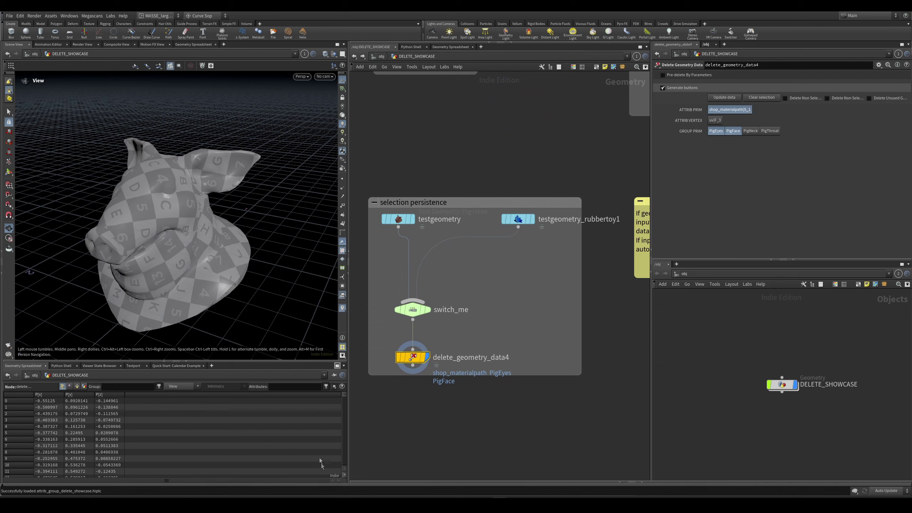
- Switch to the MASSEParmUtilities GitHub page in the browser and locate the delete_geometry_data HDA file in the otls folder
mouse_move(295, 505)
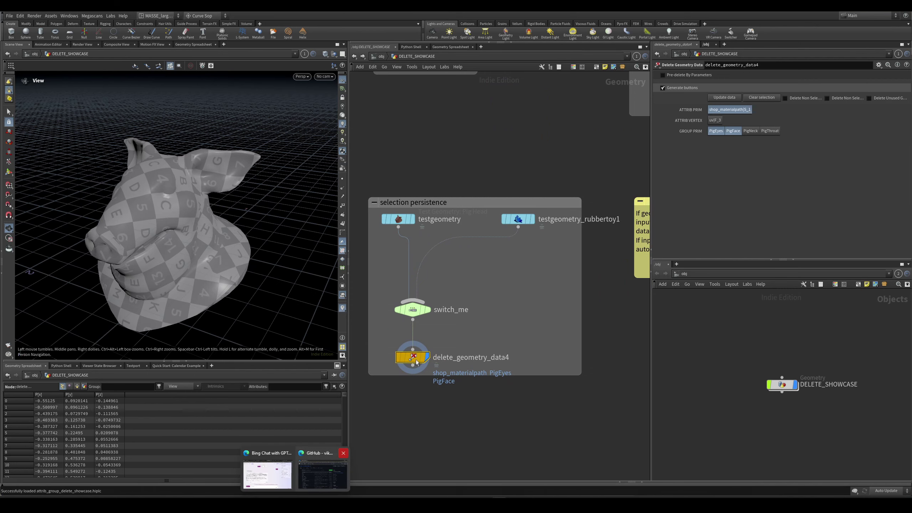
click(325, 470)
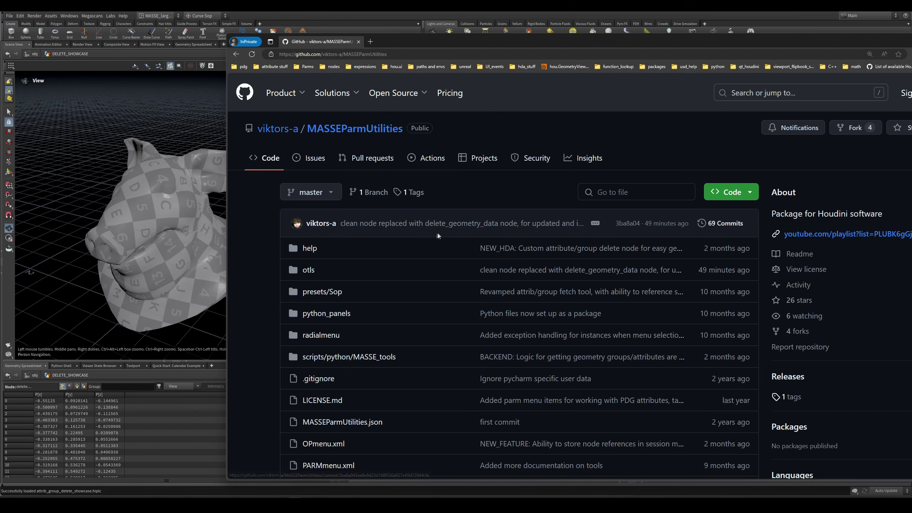
scroll(463, 280, down, 2)
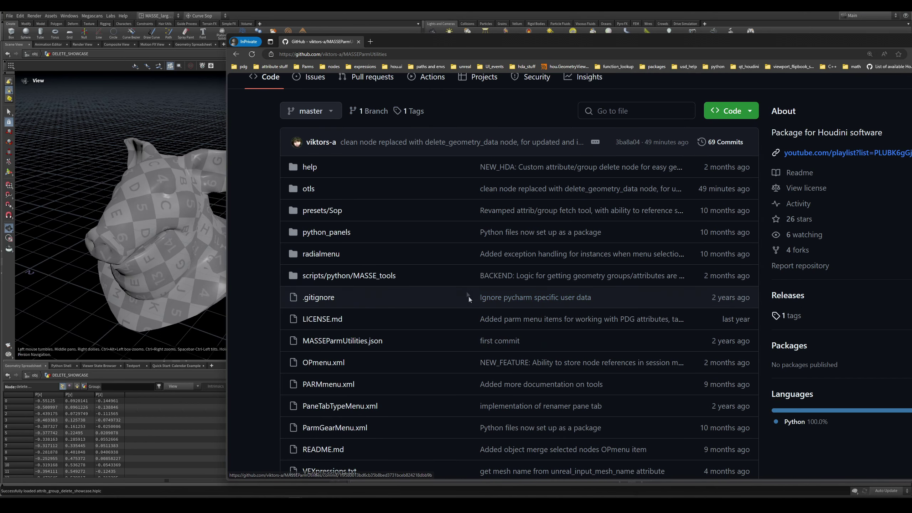
scroll(503, 298, up, 2)
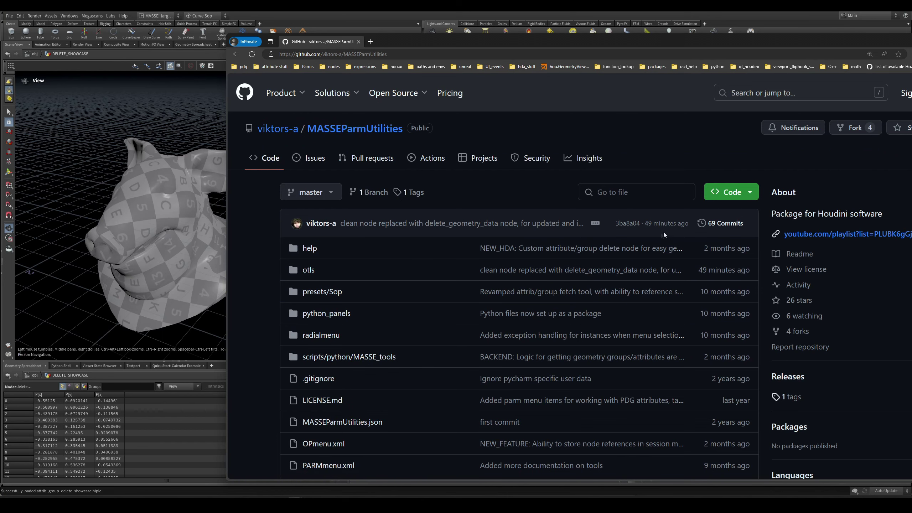
click(307, 270)
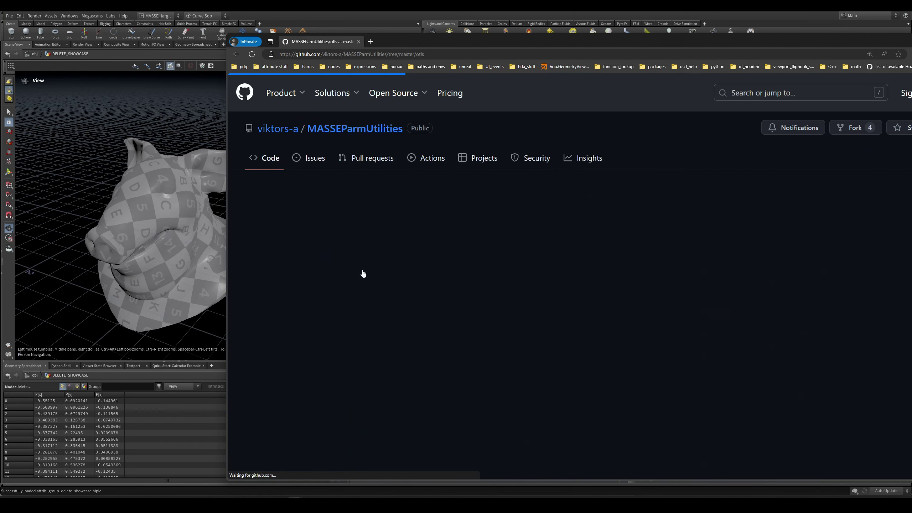
scroll(502, 341, down, 2)
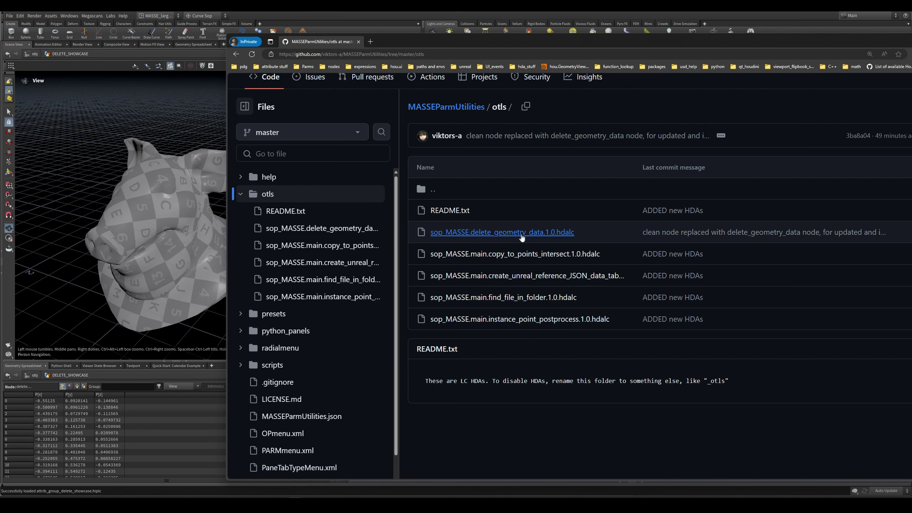
scroll(527, 218, up, 2)
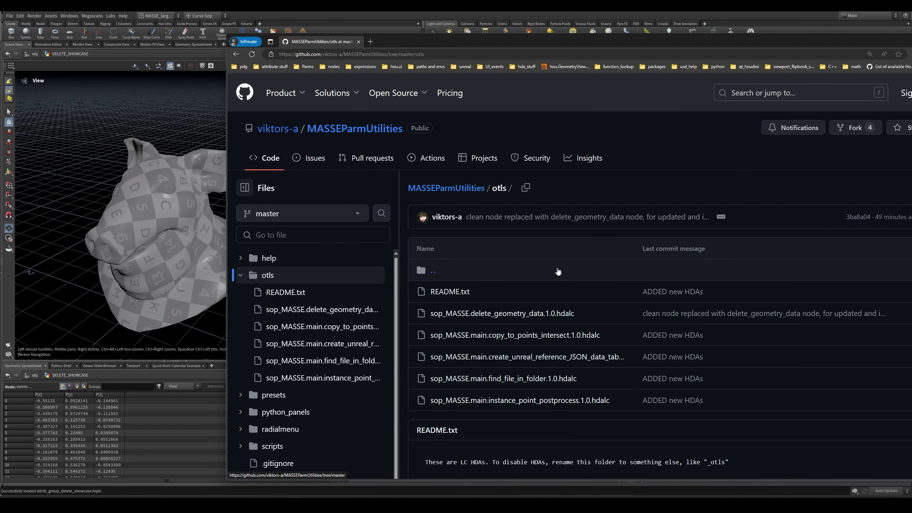
- Return to the repository's main page, bring the whole browser window into view, look over the files and minimize the browser
click(359, 130)
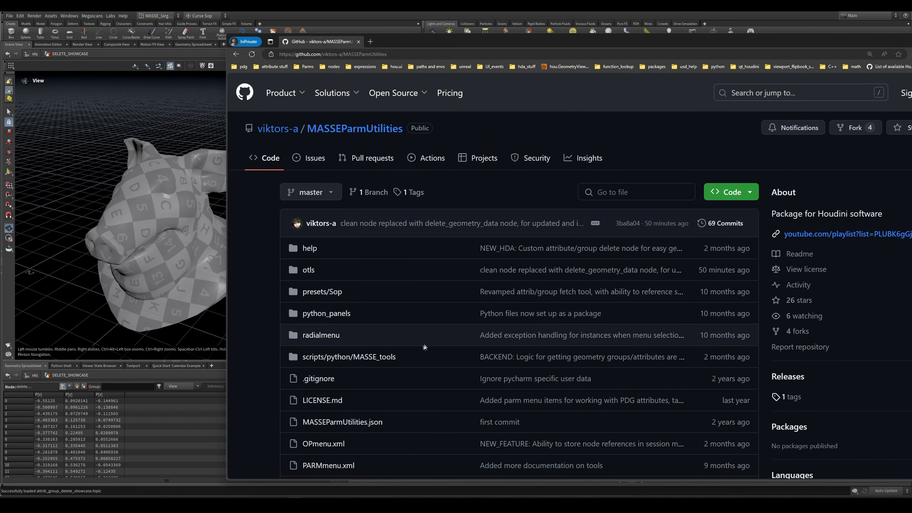
drag(483, 43, 395, 35)
scroll(540, 265, down, 5)
scroll(540, 265, up, 5)
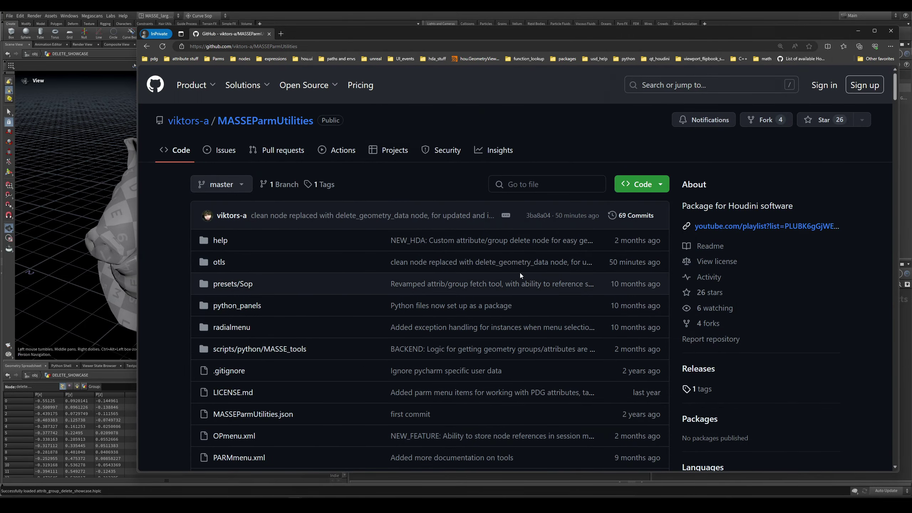
click(856, 33)
- Display the output of switch_me and that of delete_geometry_data4 to compare the pig head before and after the deletion
scroll(506, 302, up, 5)
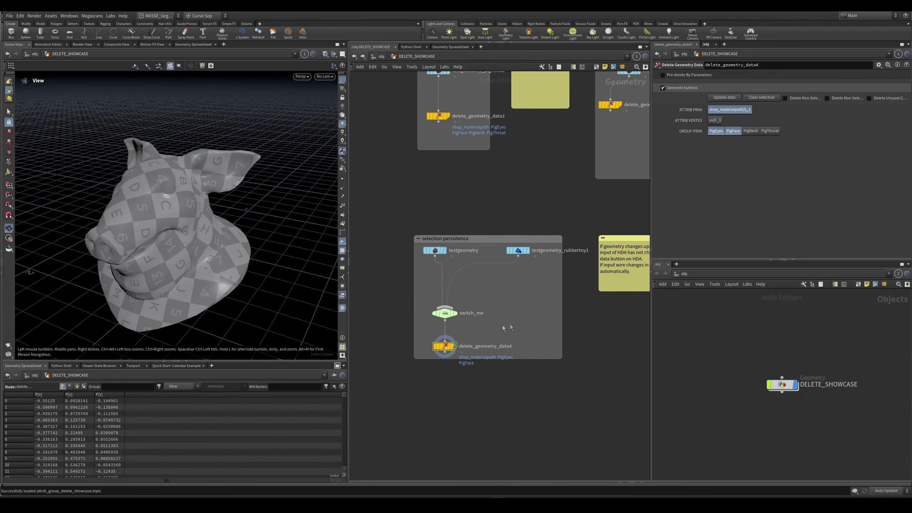
drag(496, 290, 479, 274)
key(r)
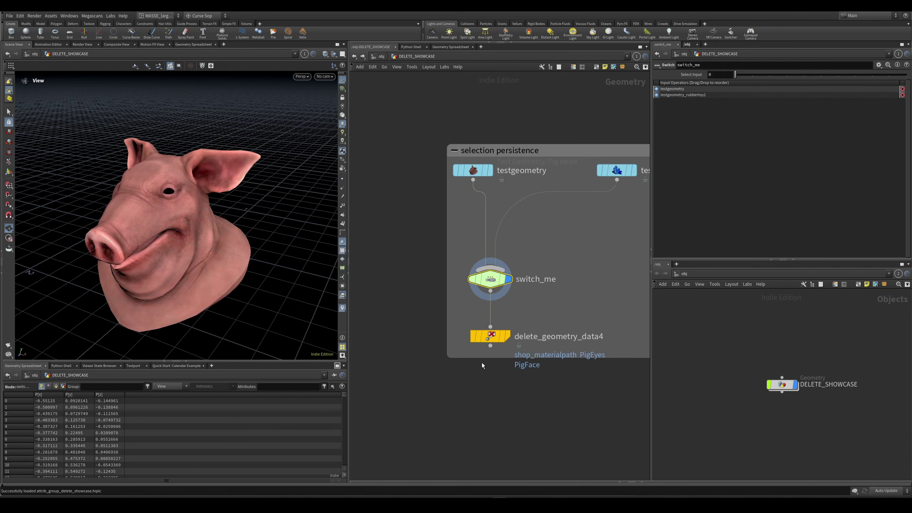
drag(503, 371, 471, 333)
key(r)
- Set the display flag on delete_geometry_data1 in the default network box to view its result
scroll(524, 288, down, 4)
scroll(536, 252, up, 1)
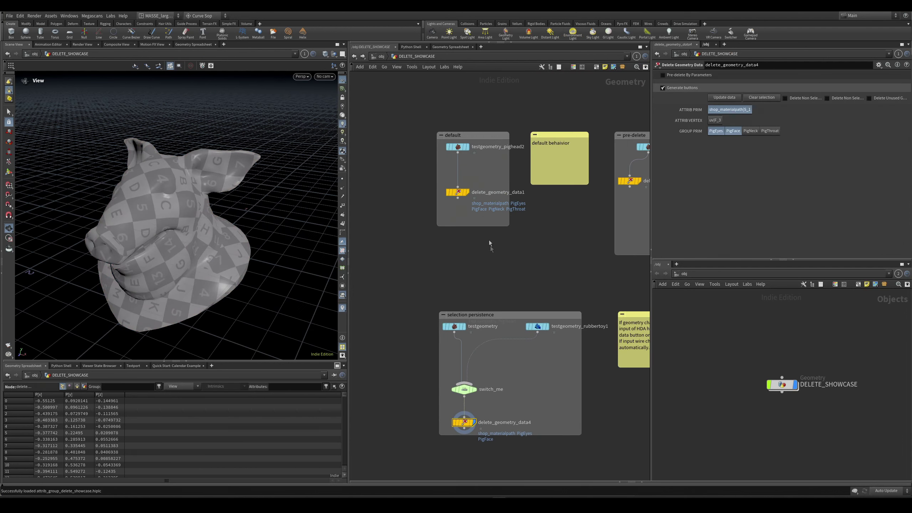
drag(456, 206, 451, 215)
key(r)
middle_drag(502, 268, 495, 264)
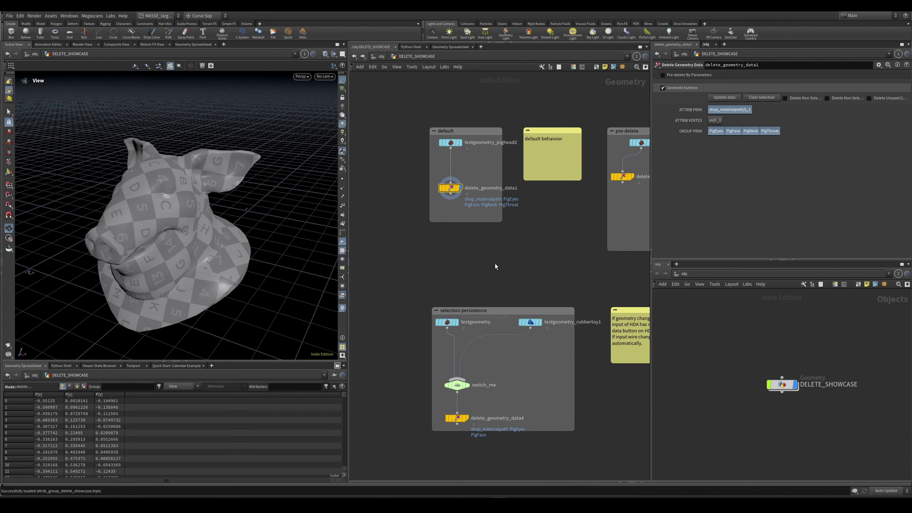